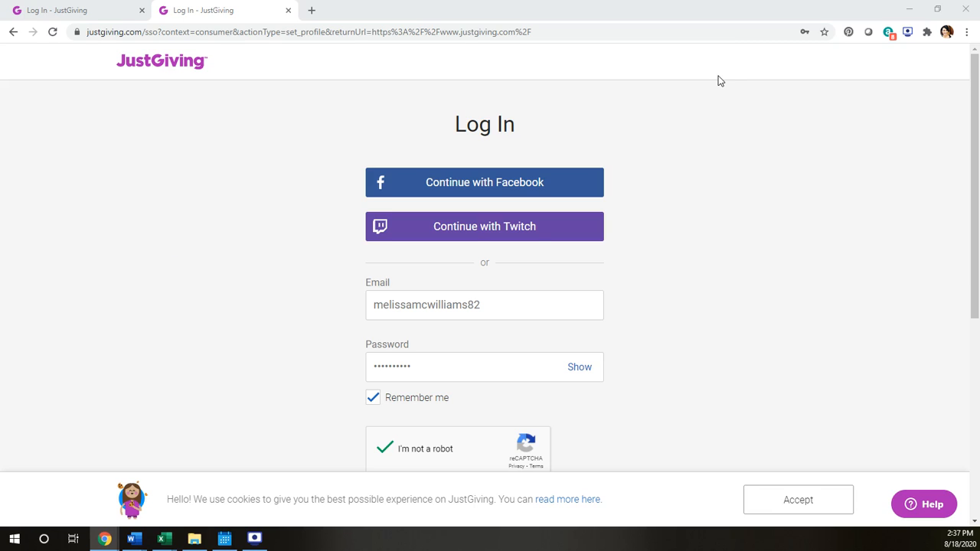
Open justgiving.com in a new tab and view the Sign Up form for new accounts
{"action": "left_click", "coordinate": [311, 10]}
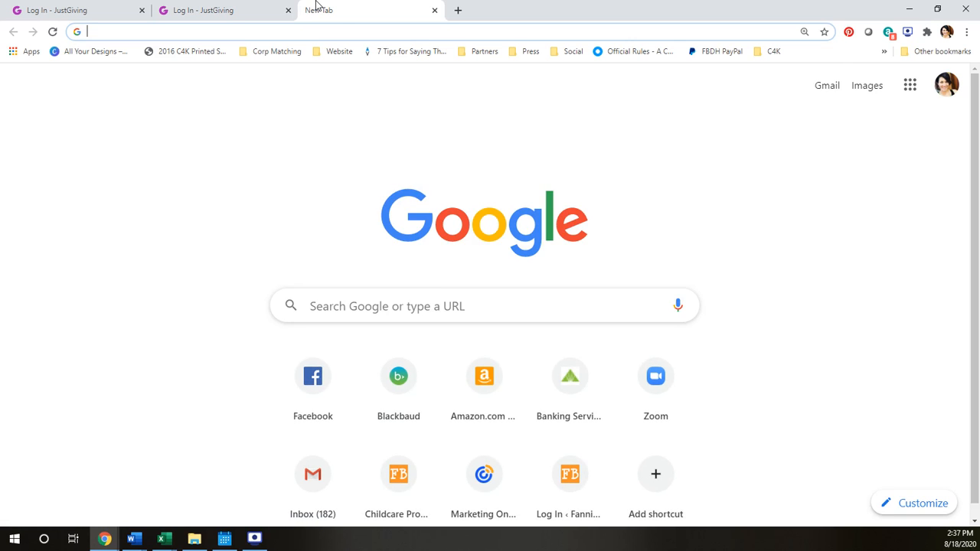
{"action": "type", "text": "justg"}
{"action": "key", "text": "Return"}
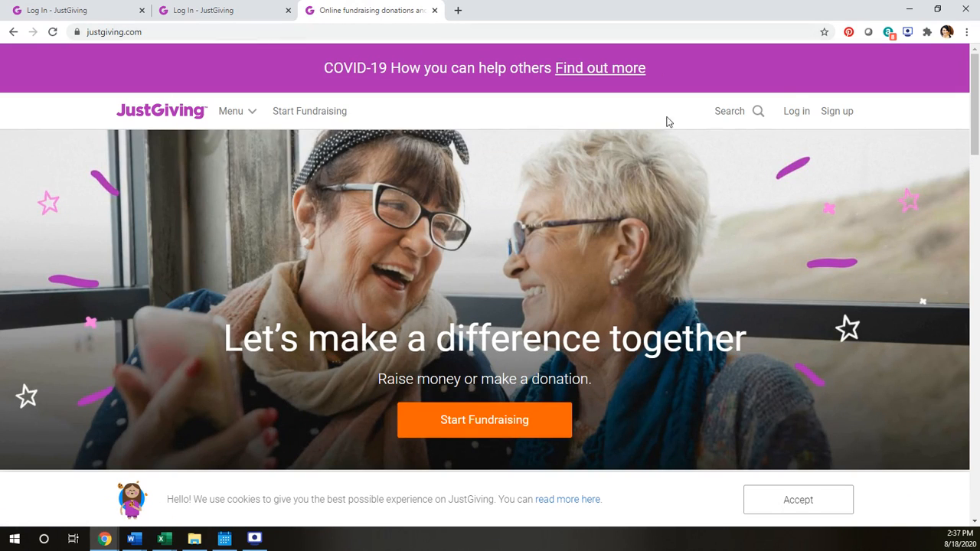
{"action": "left_click", "coordinate": [843, 124]}
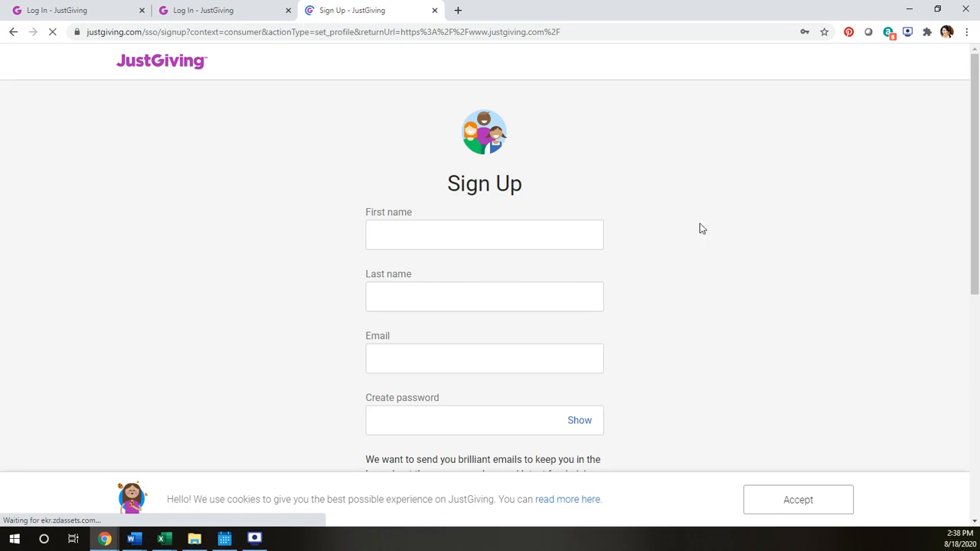
{"action": "scroll", "coordinate": [649, 336], "scroll_direction": "down", "scroll_amount": 1}
{"action": "scroll", "coordinate": [648, 337], "scroll_direction": "down", "scroll_amount": 1}
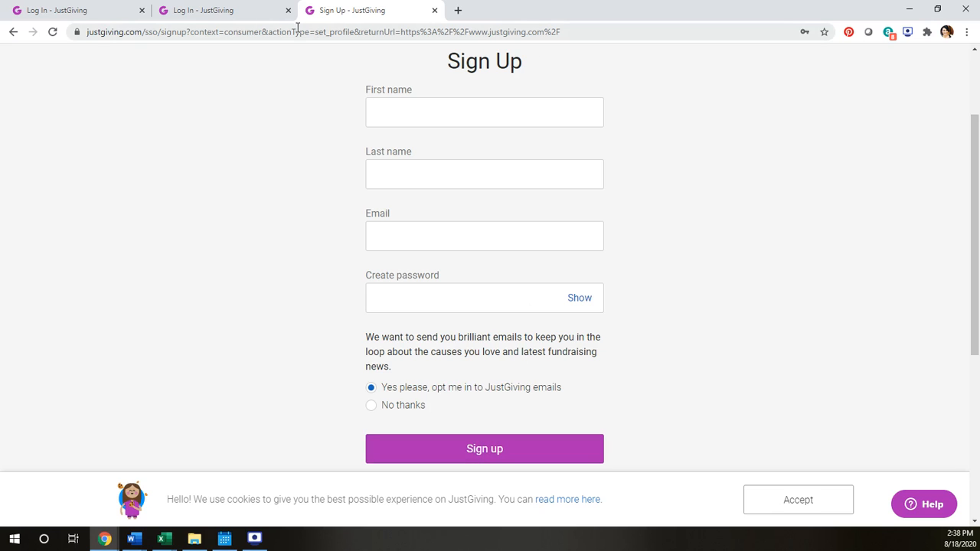
Return to the Log In page and log in with the saved account e-mail, completing the reCAPTCHA check
{"action": "left_click", "coordinate": [246, 14]}
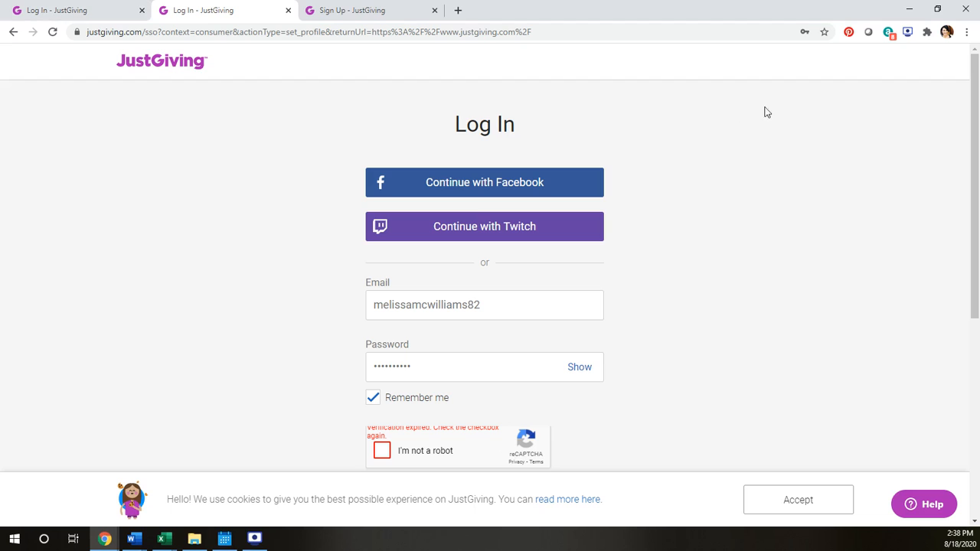
{"action": "scroll", "coordinate": [766, 175], "scroll_direction": "down", "scroll_amount": 2}
{"action": "left_click", "coordinate": [503, 246]}
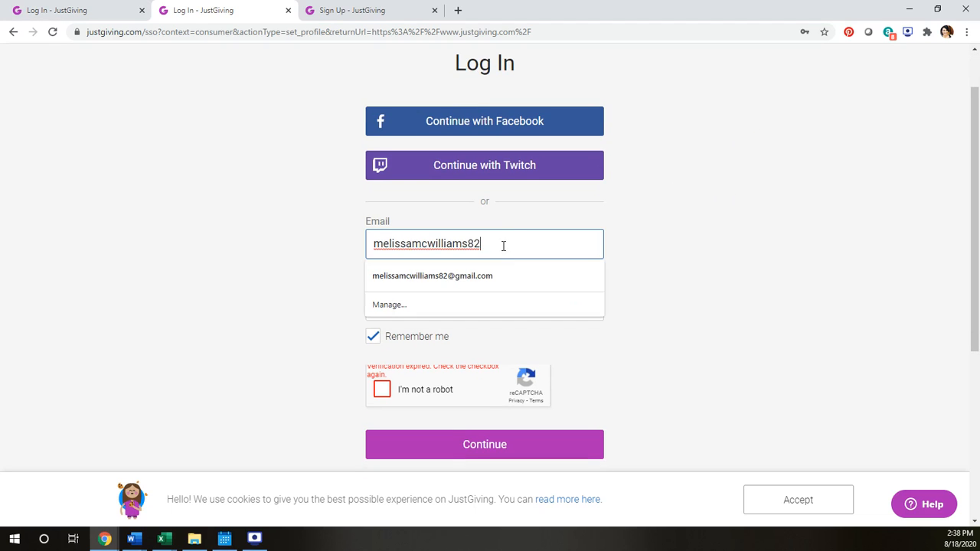
{"action": "left_click", "coordinate": [511, 288]}
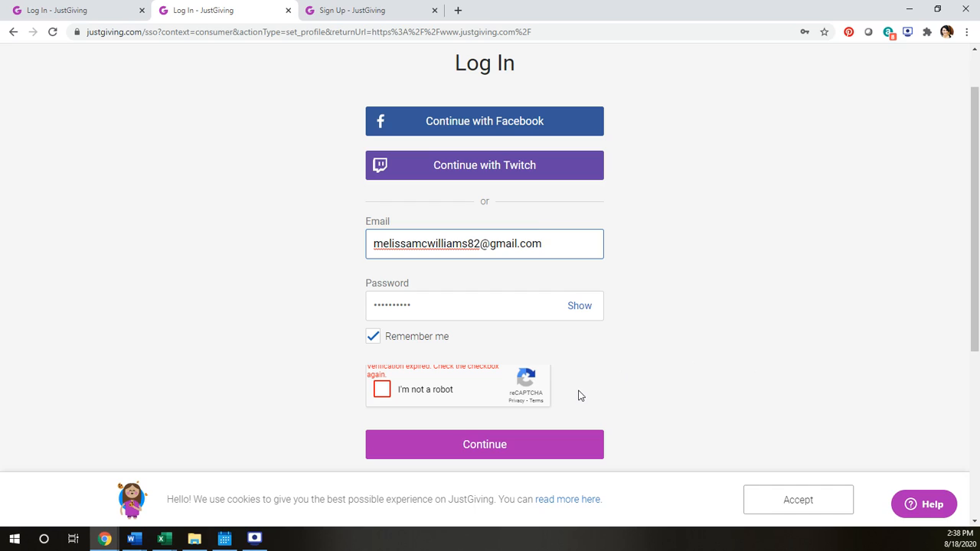
{"action": "left_click", "coordinate": [382, 391]}
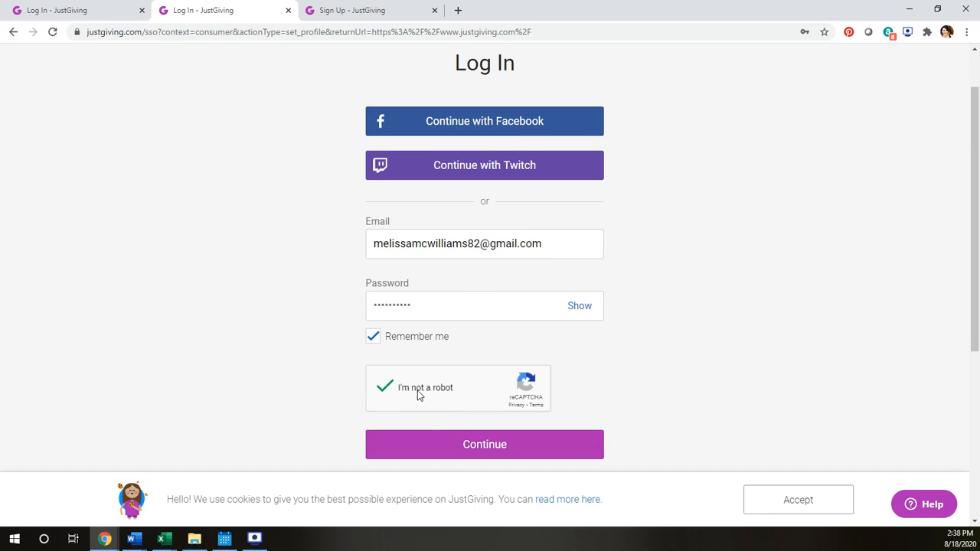
{"action": "left_click", "coordinate": [482, 444]}
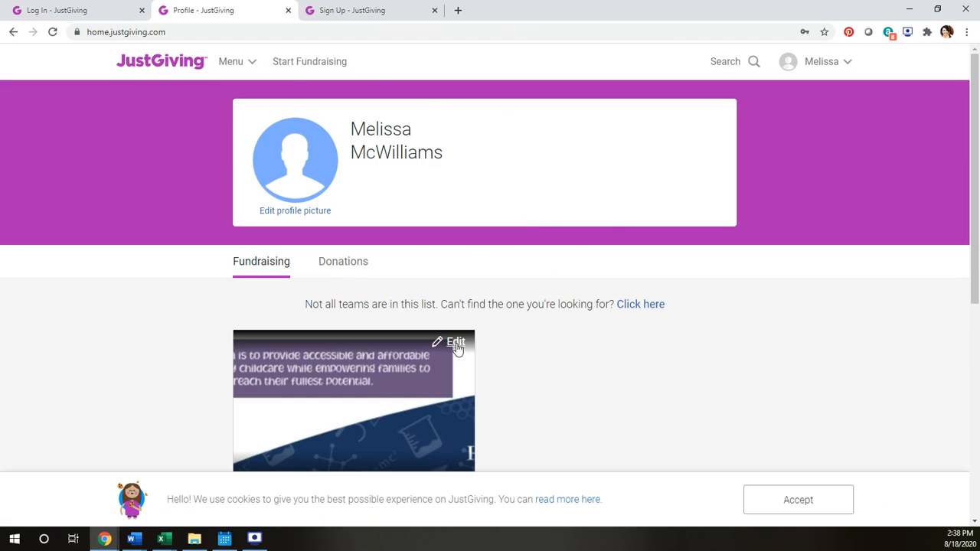
Cancel the existing Caroling for Kids fundraising page and return to the list of your pages
{"action": "left_click", "coordinate": [455, 343]}
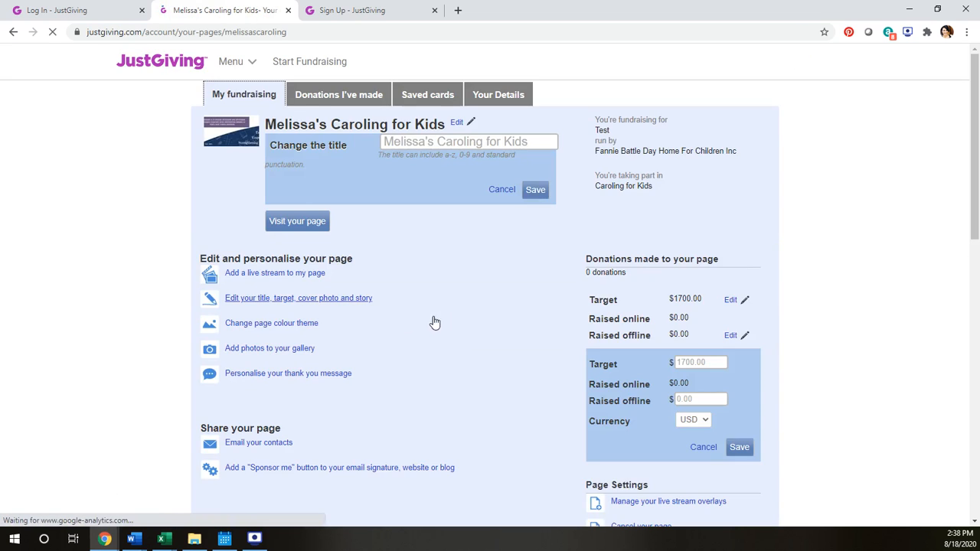
{"action": "scroll", "coordinate": [553, 250], "scroll_direction": "down", "scroll_amount": 3}
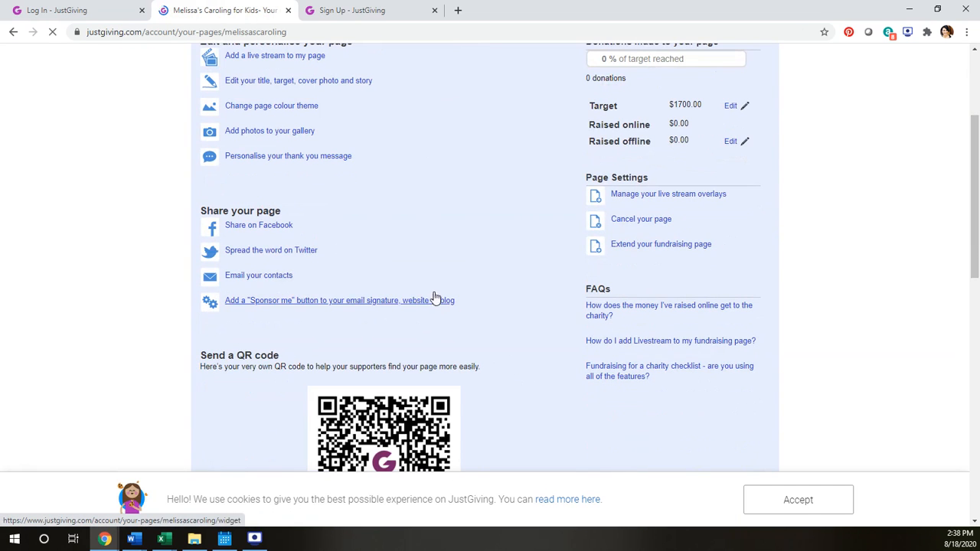
{"action": "left_click", "coordinate": [645, 219]}
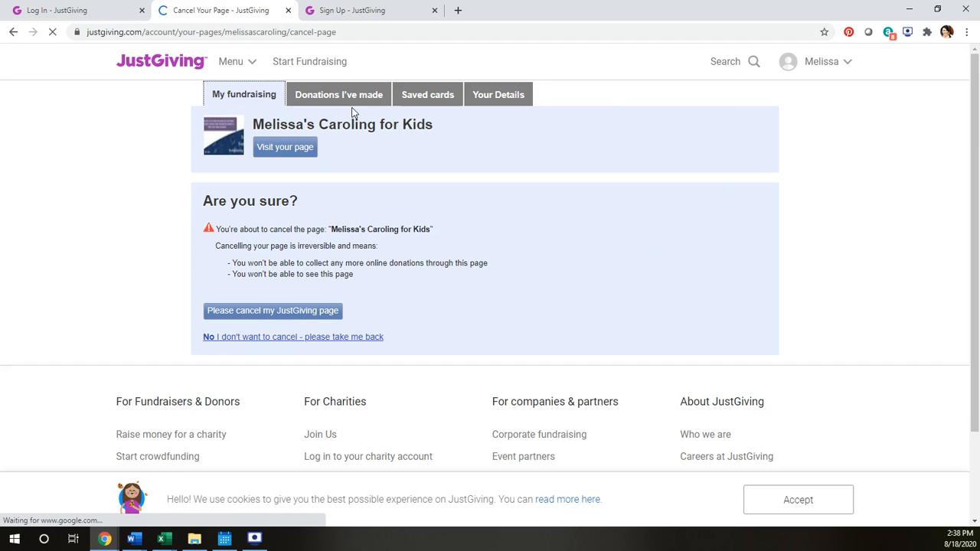
{"action": "left_click", "coordinate": [293, 307]}
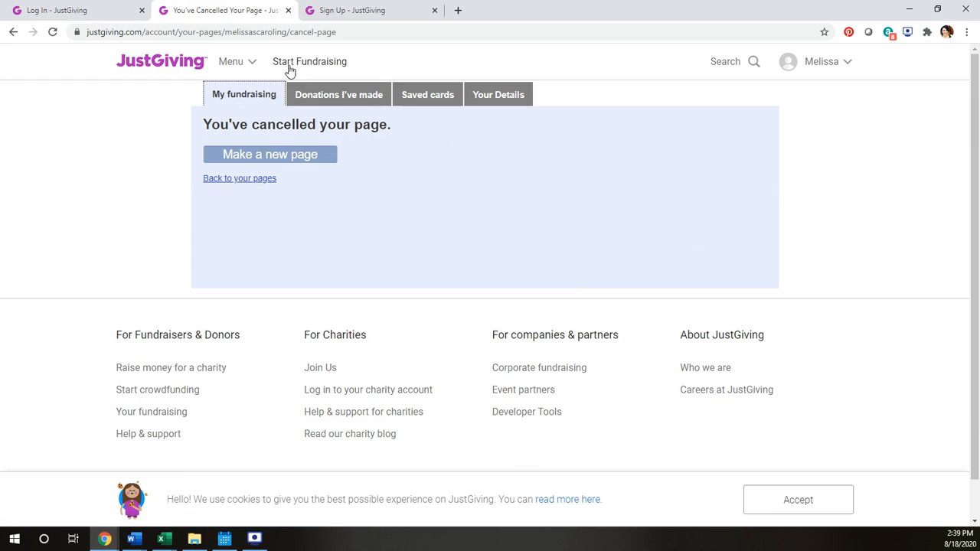
{"action": "left_click", "coordinate": [277, 179]}
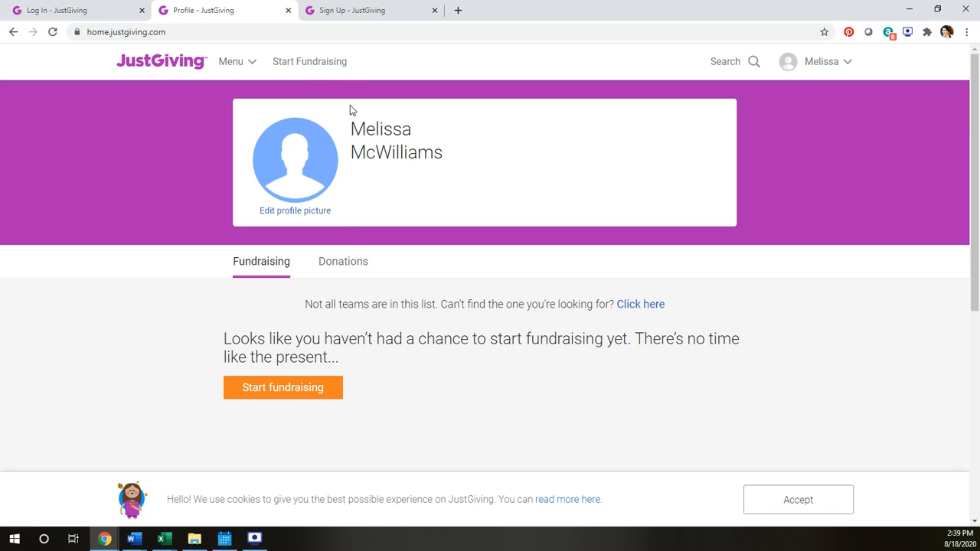
Start a new fundraising page, search for the cause "Fannie Battle" and select its Test campaign
{"action": "left_click", "coordinate": [331, 62]}
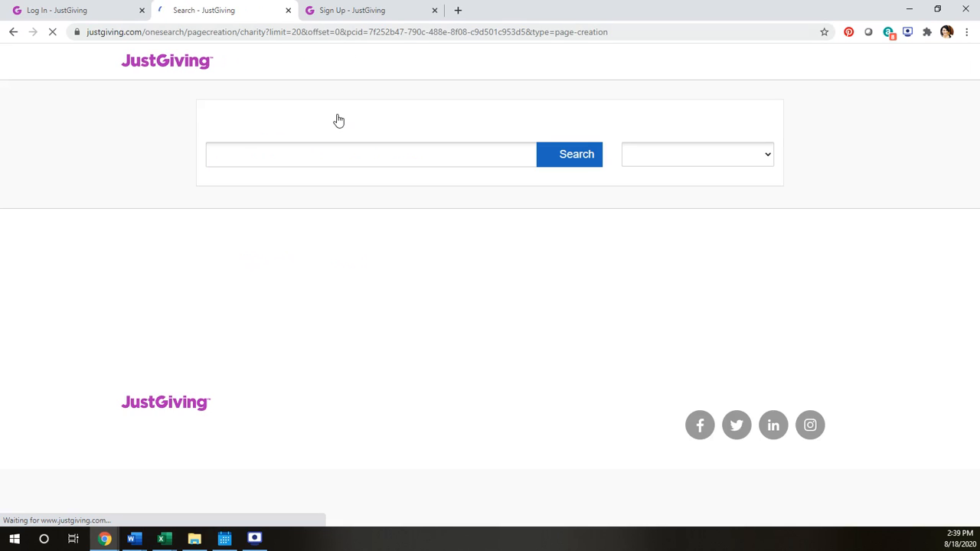
{"action": "left_click", "coordinate": [320, 154]}
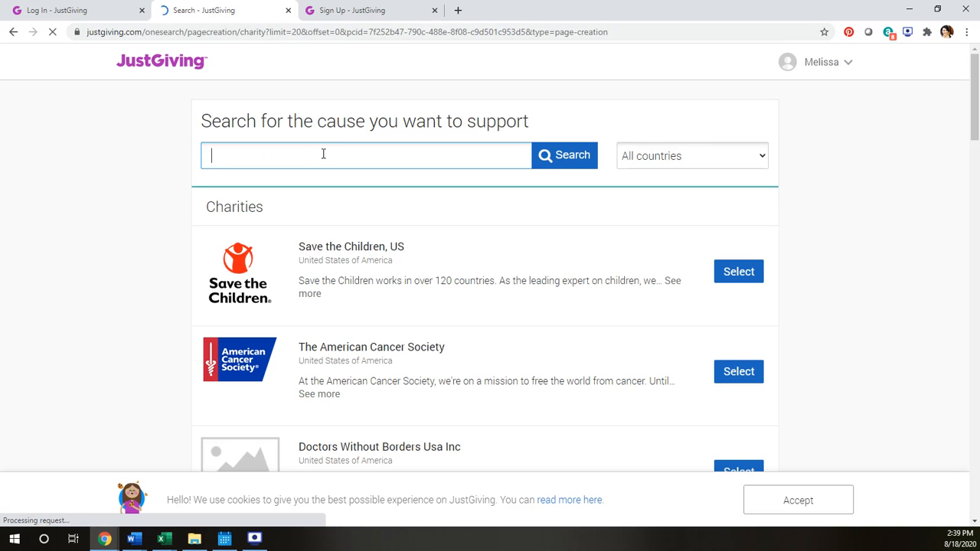
{"action": "type", "text": "Fannie Ba"}
{"action": "key", "text": "BackSpace"}
{"action": "key", "text": "Return"}
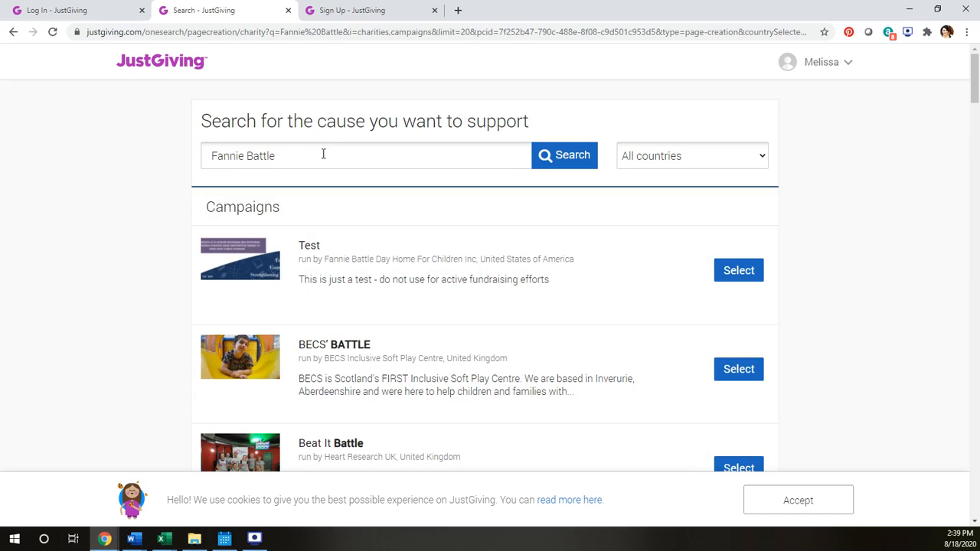
{"action": "left_click", "coordinate": [313, 250]}
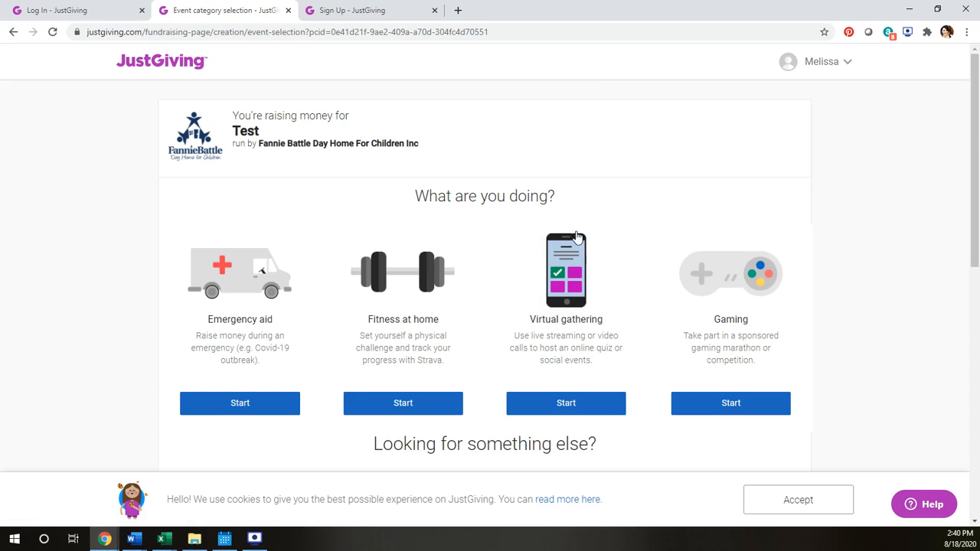
Choose the personal challenge category, with event type "an appeal for a charity" and event name "Caroling for Kids"
{"action": "left_click", "coordinate": [569, 314]}
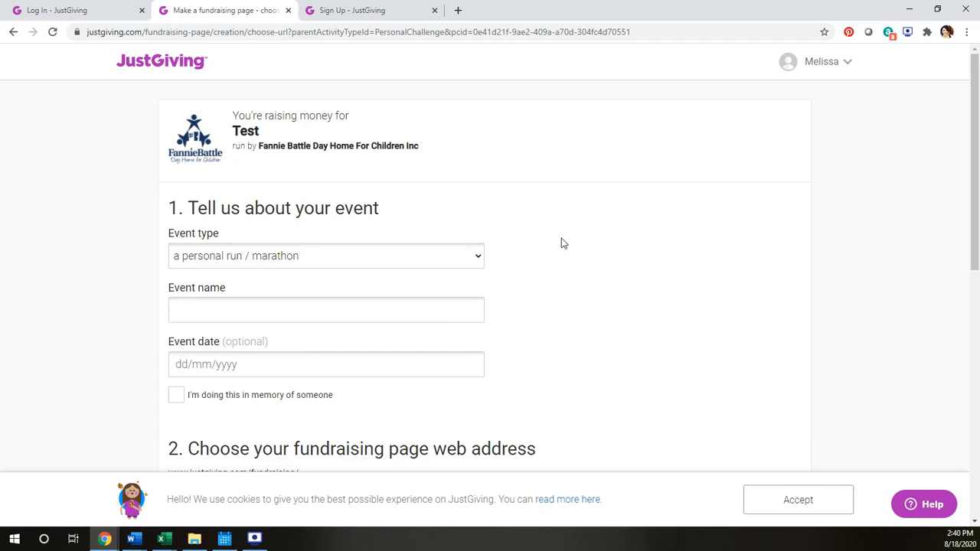
{"action": "left_click", "coordinate": [339, 254]}
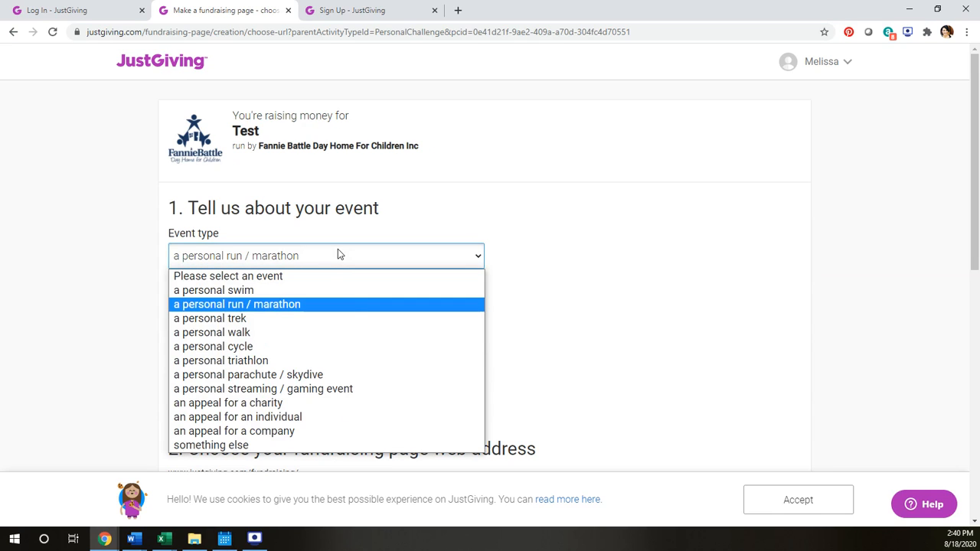
{"action": "left_click", "coordinate": [352, 403]}
{"action": "left_click", "coordinate": [247, 306]}
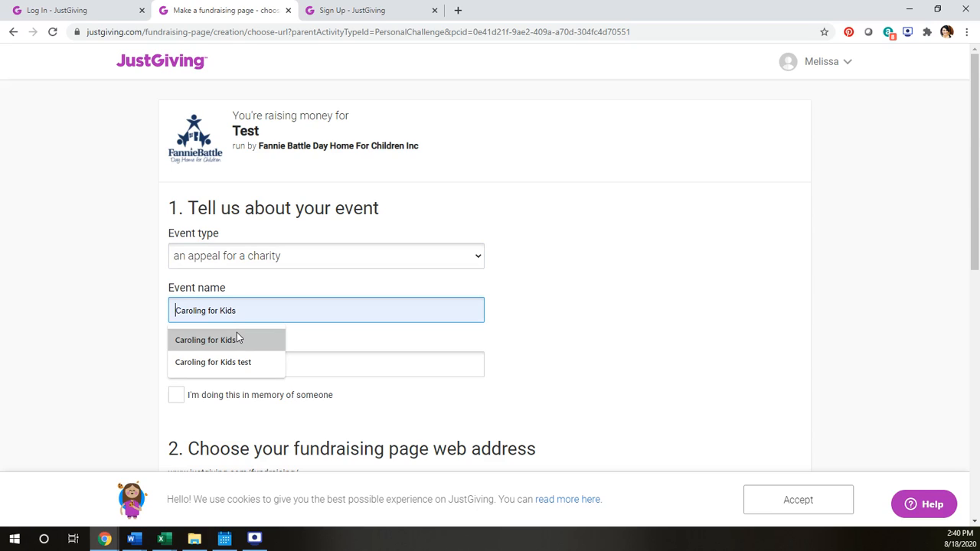
{"action": "left_click", "coordinate": [237, 337]}
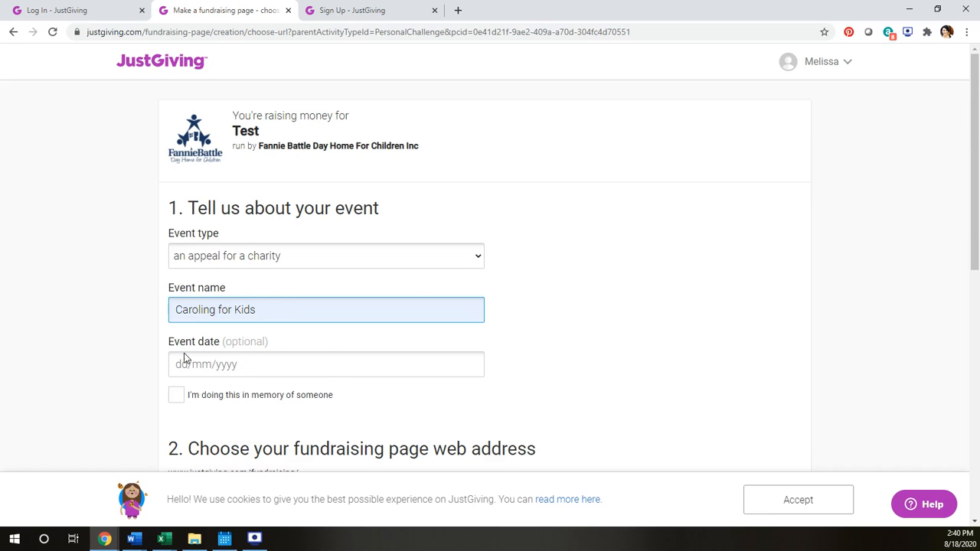
Set the event date to 05/12/2020 (5 December 2020)
{"action": "left_click", "coordinate": [207, 369]}
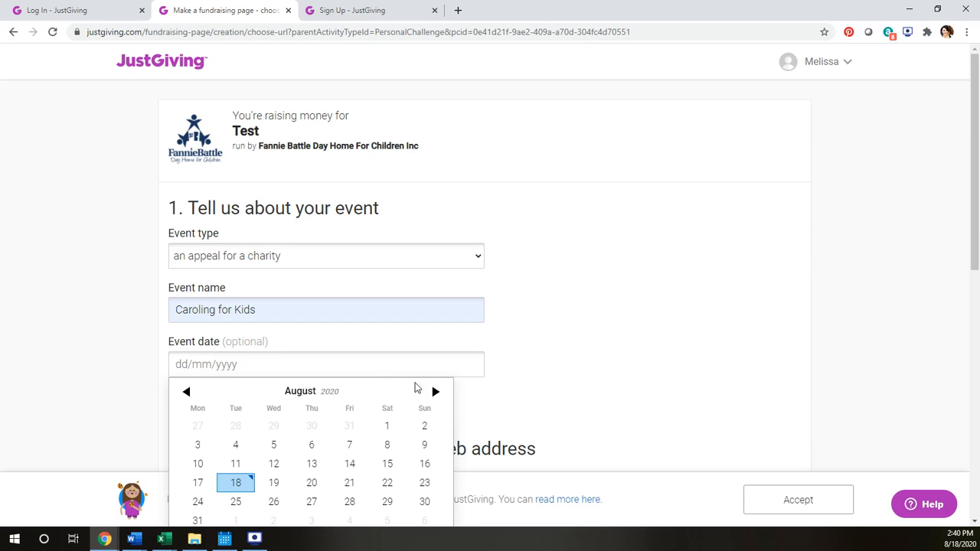
{"action": "left_click", "coordinate": [434, 391]}
{"action": "left_click", "coordinate": [434, 391]}
{"action": "left_click", "coordinate": [433, 391]}
{"action": "left_click", "coordinate": [433, 392]}
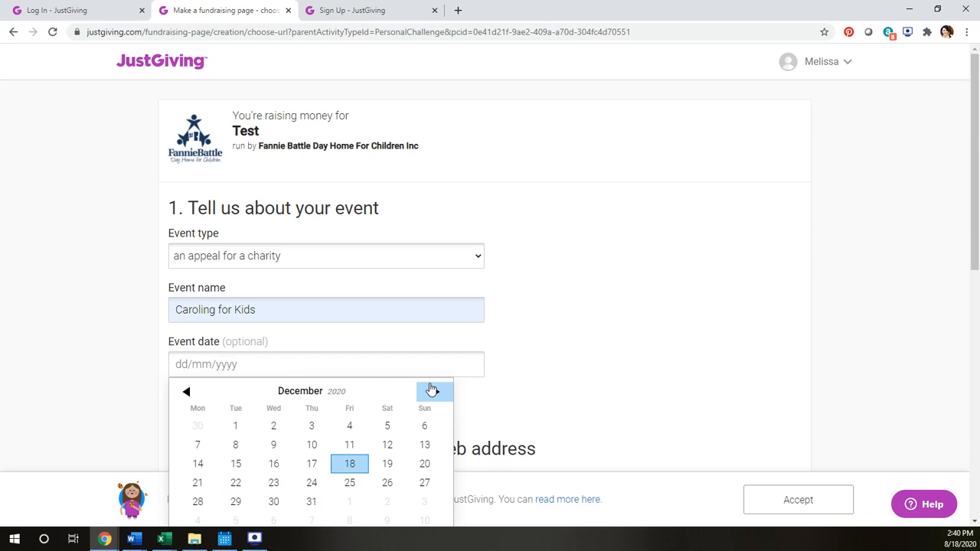
{"action": "left_click", "coordinate": [386, 425]}
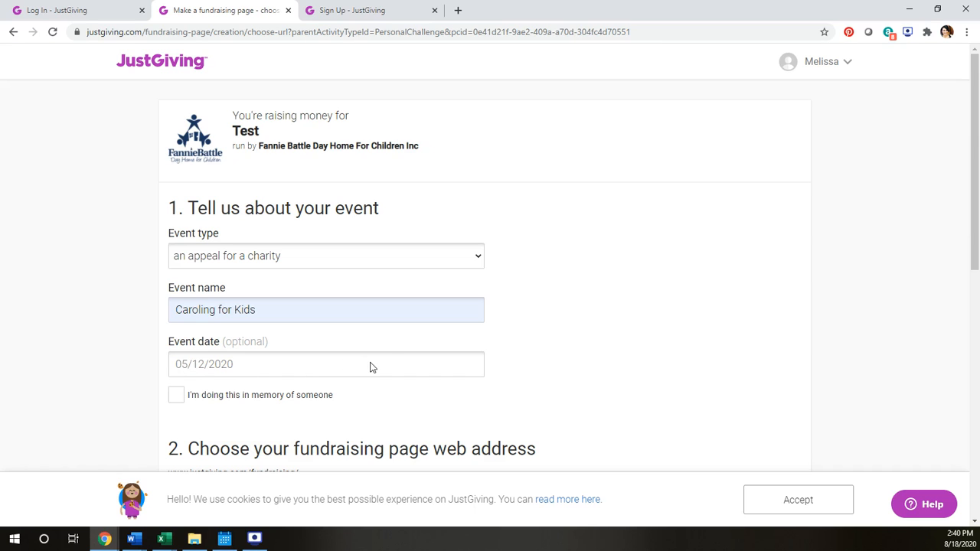
Replace the suggested fundraising page web address with the fundraiser's first name followed by "scaroling12"
{"action": "scroll", "coordinate": [594, 329], "scroll_direction": "down", "scroll_amount": 2}
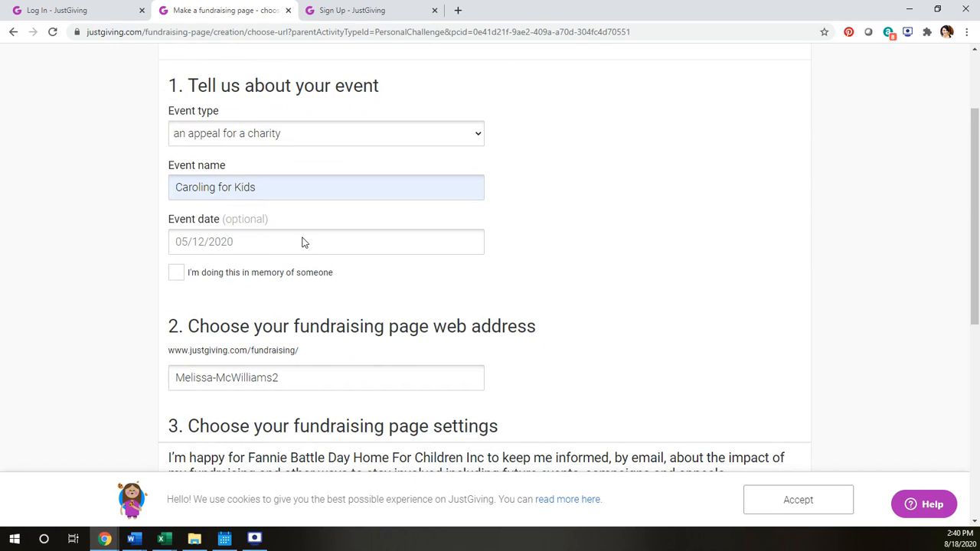
{"action": "scroll", "coordinate": [453, 353], "scroll_direction": "down", "scroll_amount": 1}
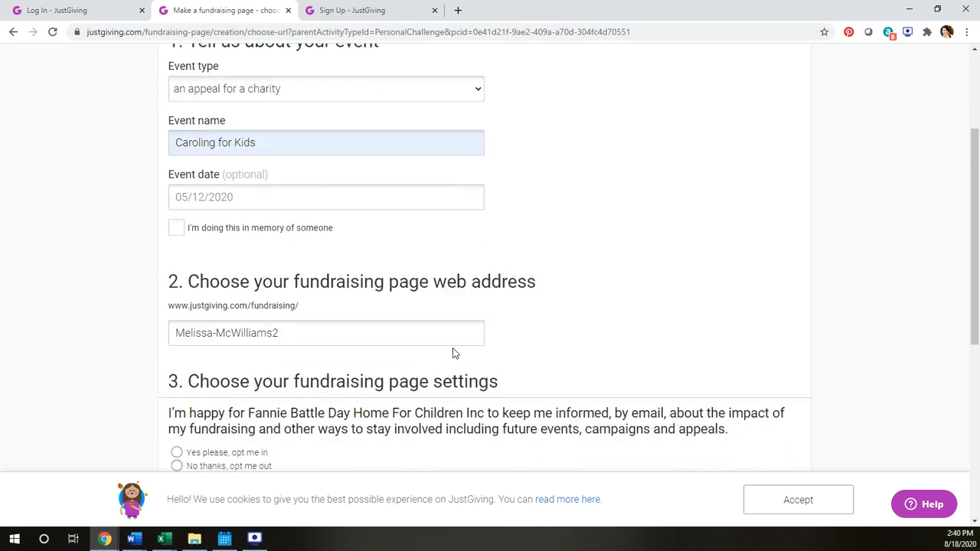
{"action": "scroll", "coordinate": [453, 353], "scroll_direction": "down", "scroll_amount": 1}
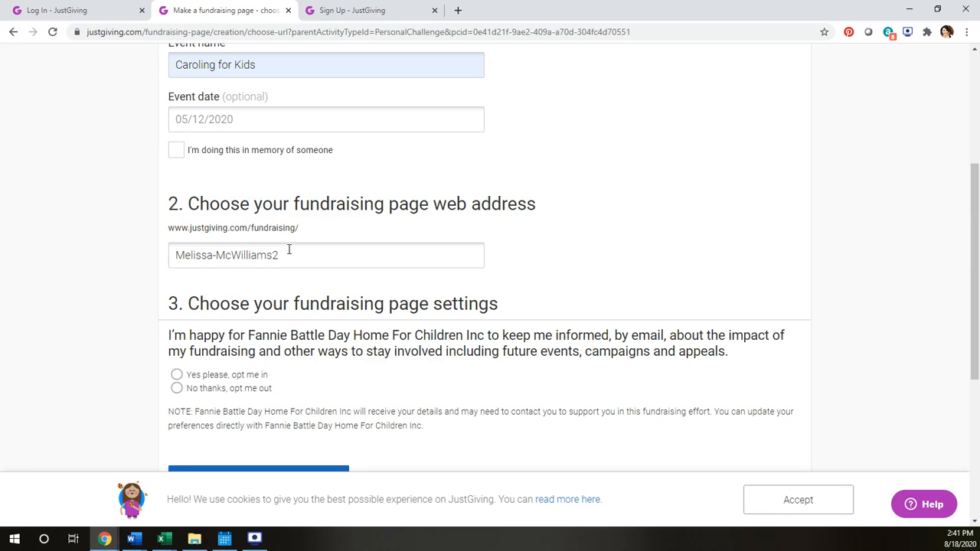
{"action": "left_click_drag", "start_coordinate": [286, 254], "coordinate": [173, 255]}
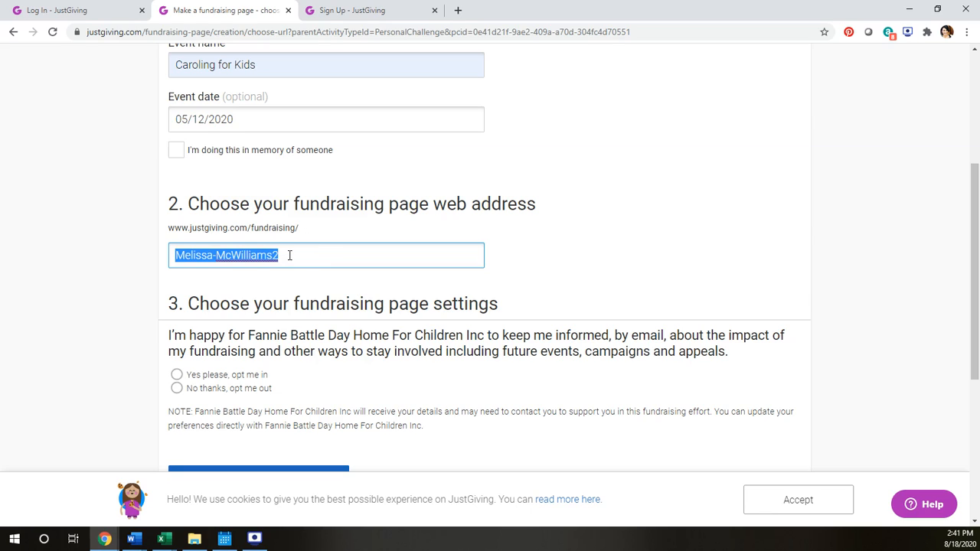
{"action": "type", "text": "melissagiving101"}
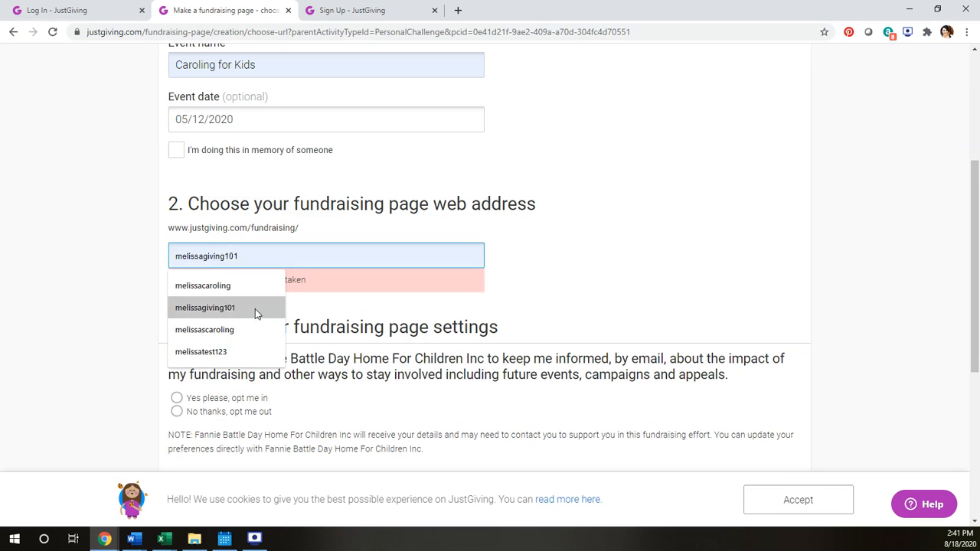
{"action": "left_click", "coordinate": [229, 330]}
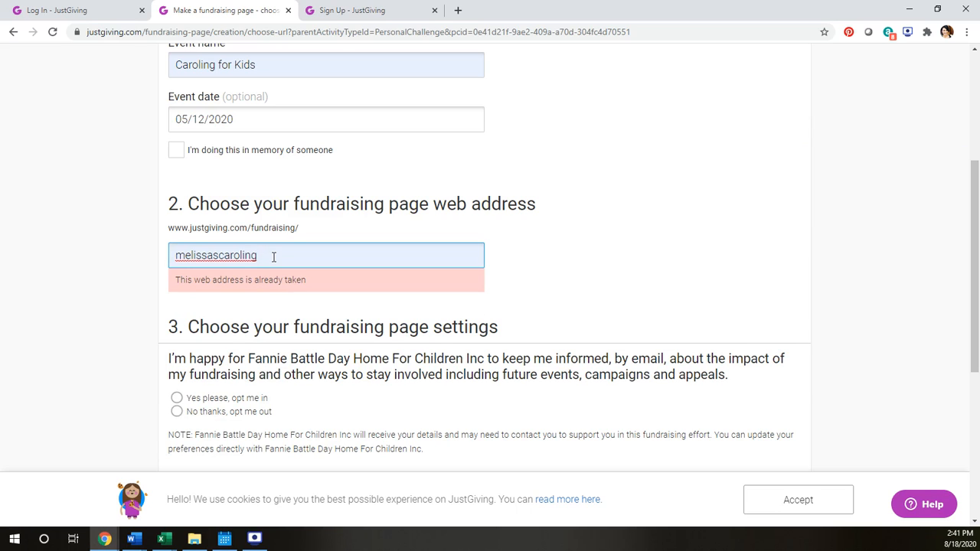
{"action": "type", "text": "12"}
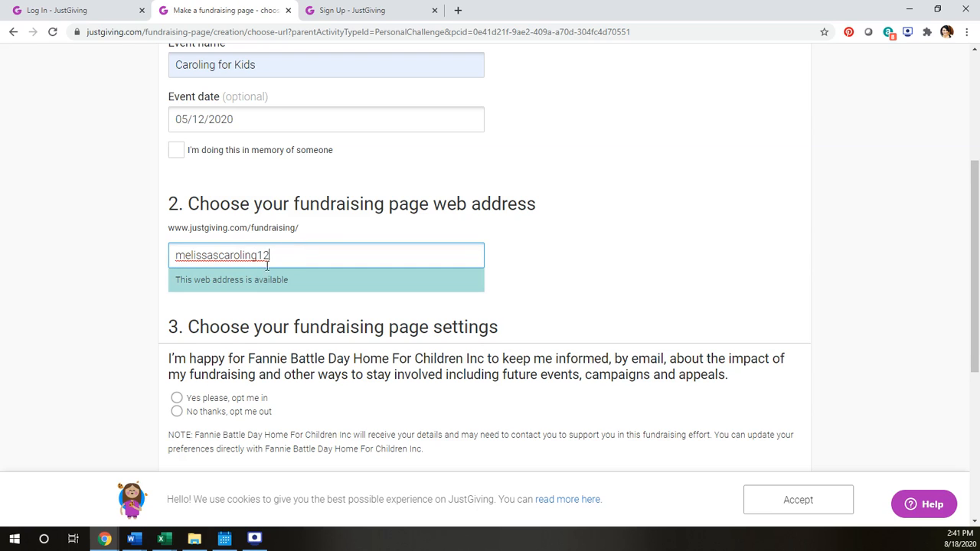
{"action": "left_click", "coordinate": [573, 252]}
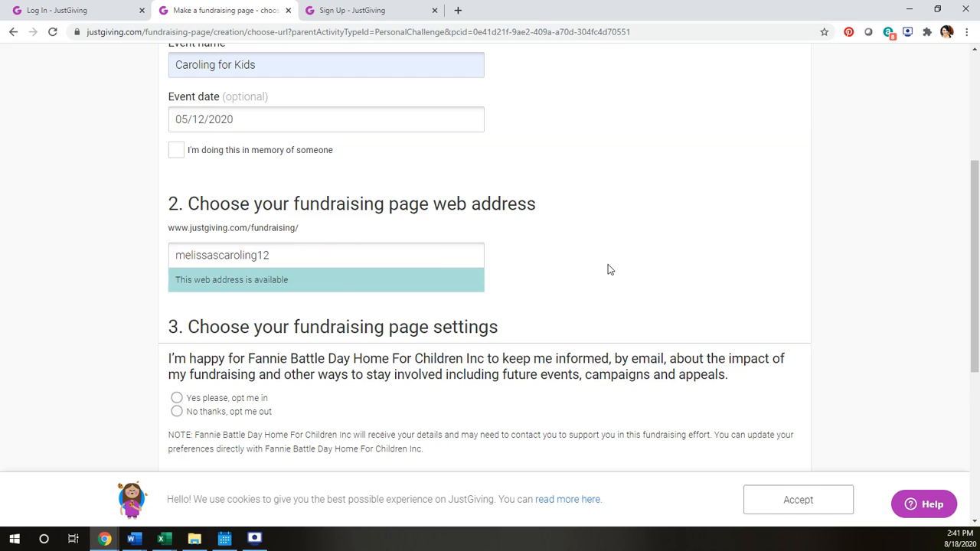
Opt out of the charity's e-mail updates and create the fundraising page
{"action": "scroll", "coordinate": [605, 264], "scroll_direction": "down", "scroll_amount": 1}
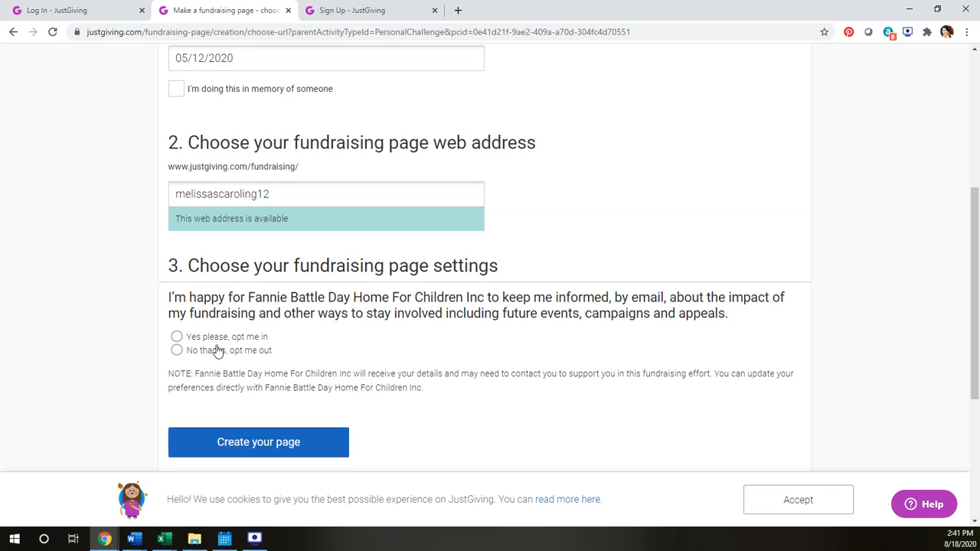
{"action": "left_click", "coordinate": [178, 350]}
{"action": "left_click", "coordinate": [278, 443]}
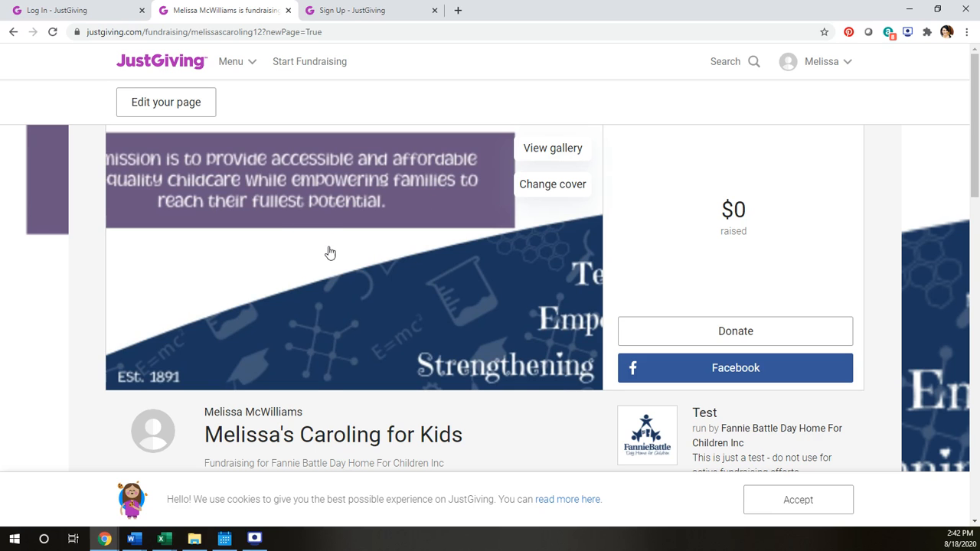
Look over the new fundraising page and open its title, target, cover photo and story for editing
{"action": "scroll", "coordinate": [434, 238], "scroll_direction": "down", "scroll_amount": 3}
{"action": "scroll", "coordinate": [436, 240], "scroll_direction": "down", "scroll_amount": 2}
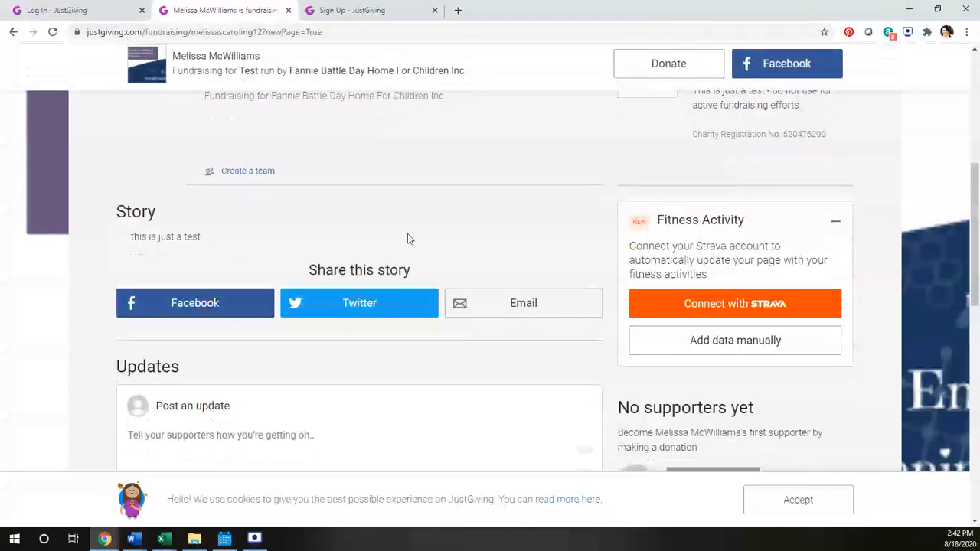
{"action": "scroll", "coordinate": [452, 225], "scroll_direction": "down", "scroll_amount": 4}
{"action": "scroll", "coordinate": [444, 224], "scroll_direction": "up", "scroll_amount": 4}
{"action": "scroll", "coordinate": [442, 223], "scroll_direction": "up", "scroll_amount": 5}
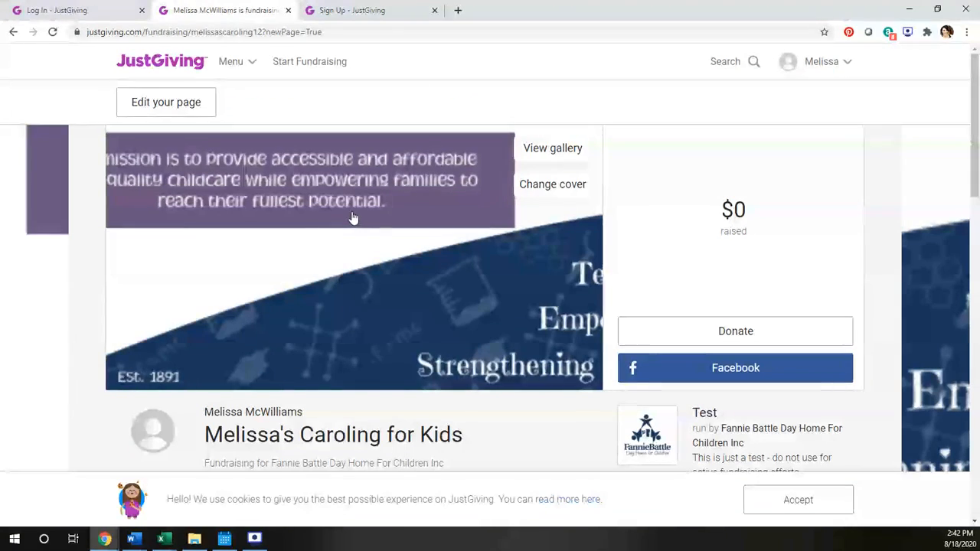
{"action": "left_click", "coordinate": [157, 105]}
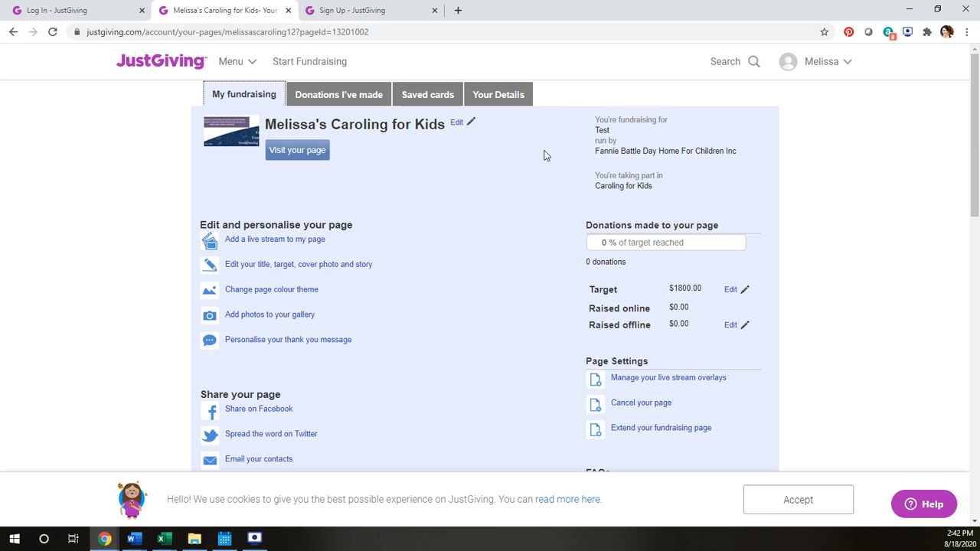
{"action": "left_click", "coordinate": [325, 268]}
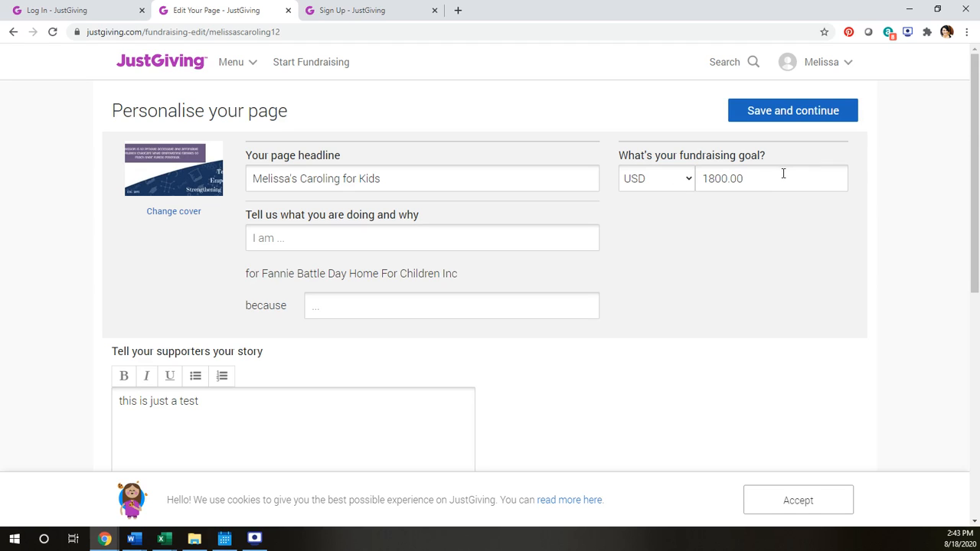
Set the page's fundraising goal to 200 USD
{"action": "left_click_drag", "start_coordinate": [744, 178], "coordinate": [698, 177]}
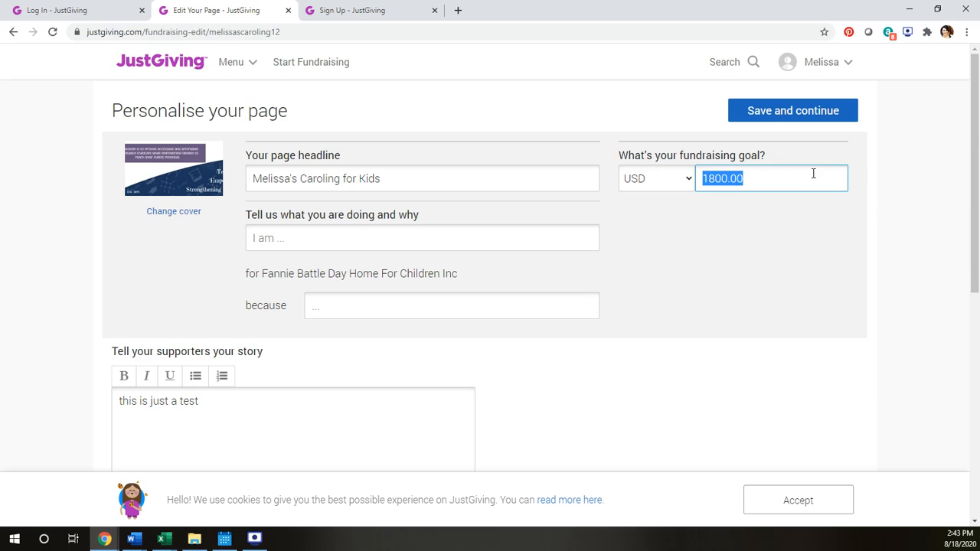
{"action": "left_click", "coordinate": [756, 180]}
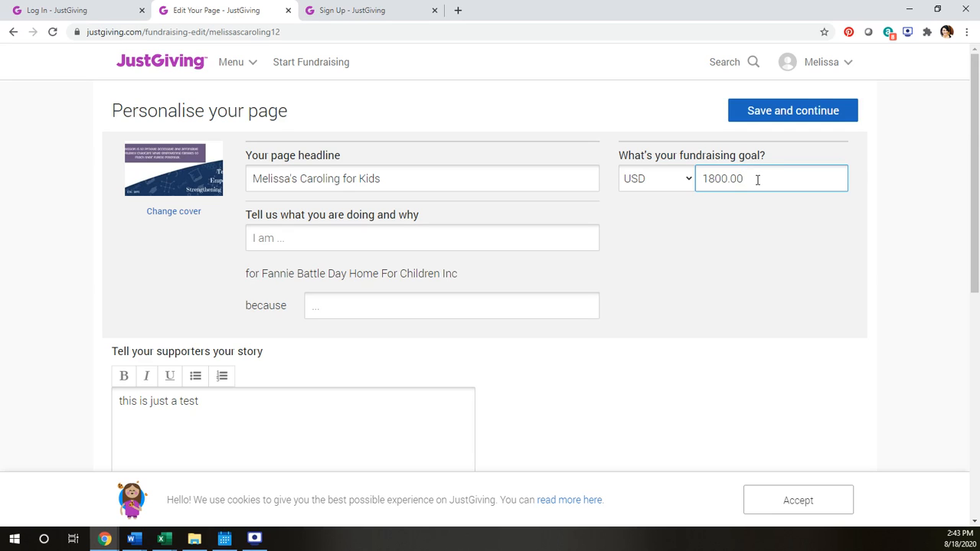
{"action": "double_click", "coordinate": [719, 179]}
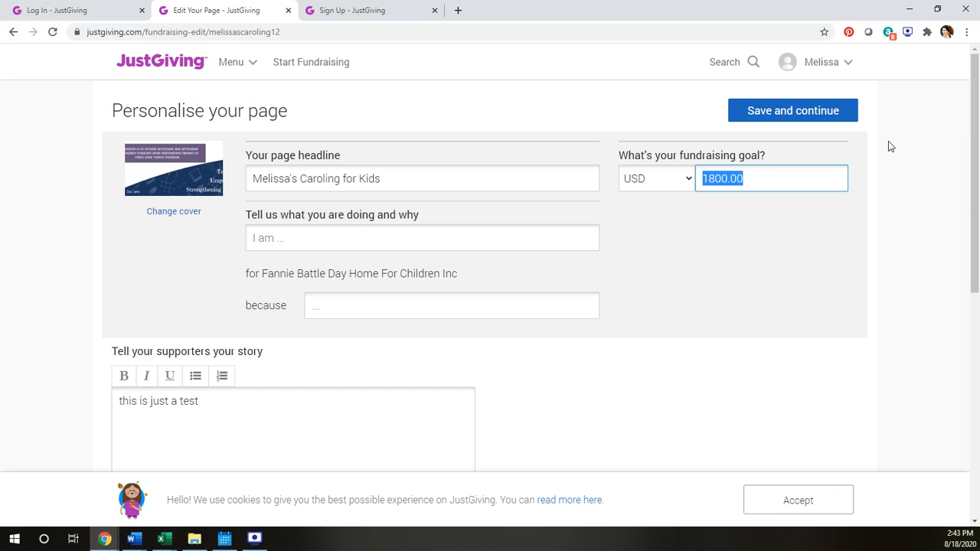
{"action": "type", "text": "200"}
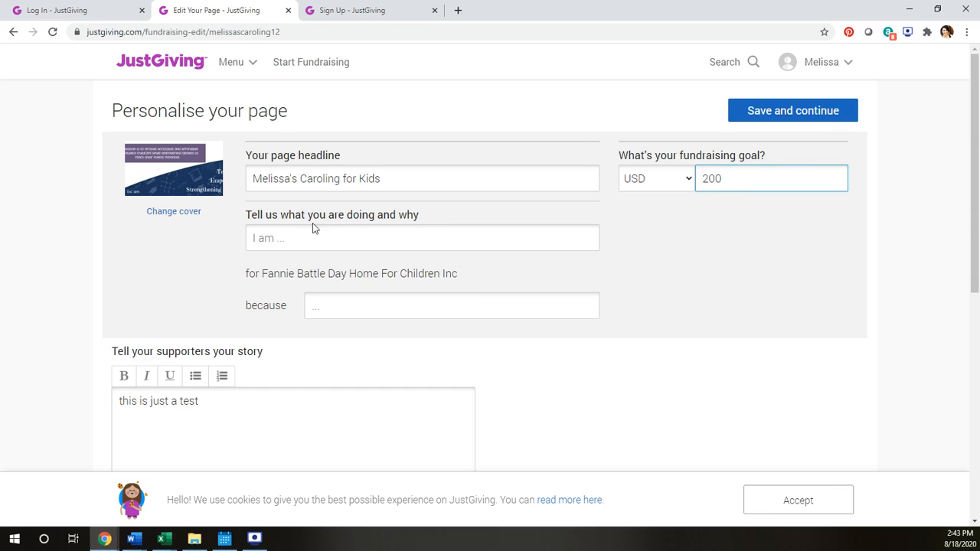
Save the supporter story with its existing text, and save the personalised page
{"action": "left_click", "coordinate": [312, 178]}
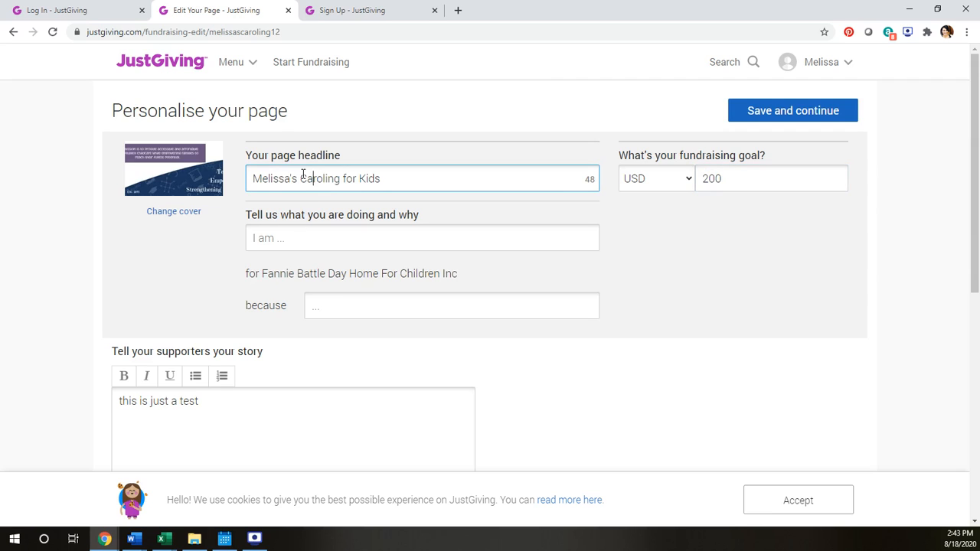
{"action": "left_click", "coordinate": [310, 242]}
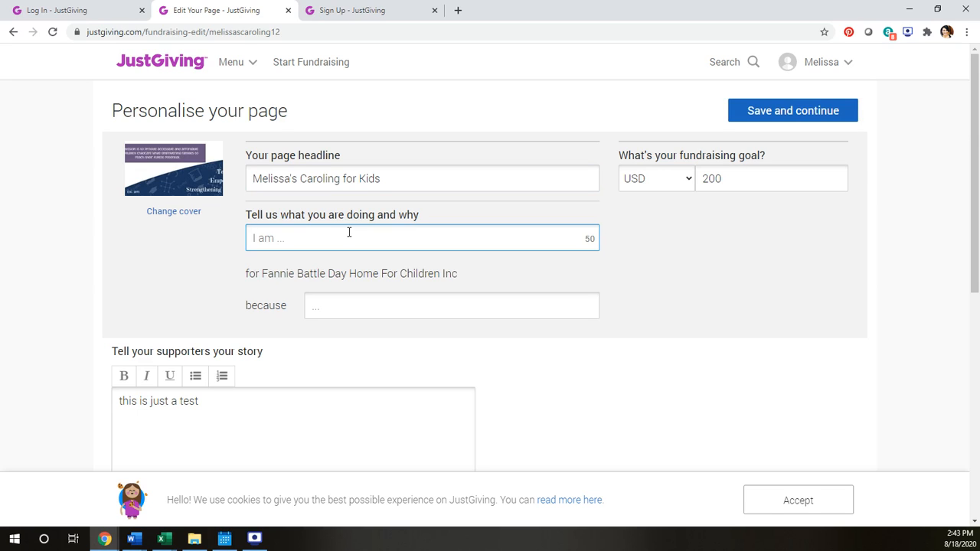
{"action": "scroll", "coordinate": [348, 232], "scroll_direction": "down", "scroll_amount": 2}
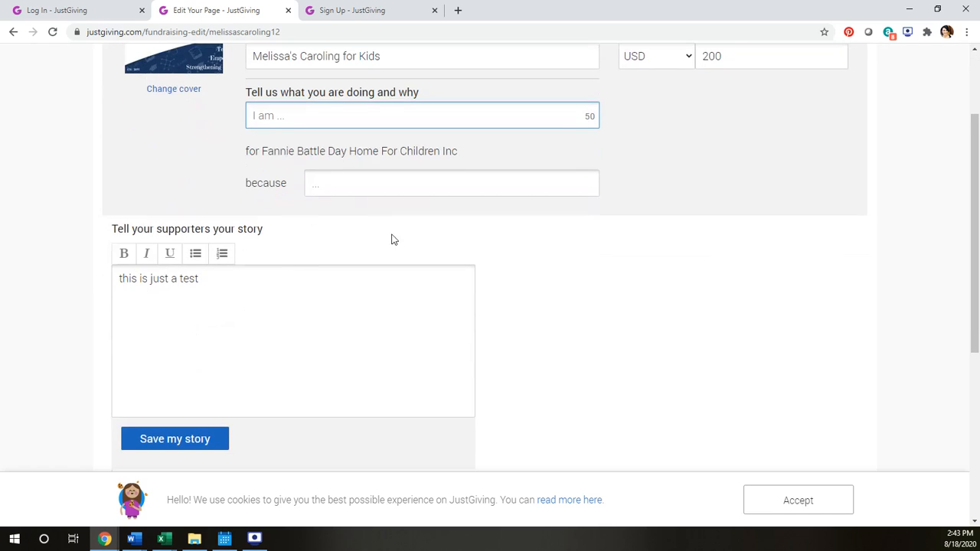
{"action": "left_click_drag", "start_coordinate": [201, 283], "coordinate": [107, 285]}
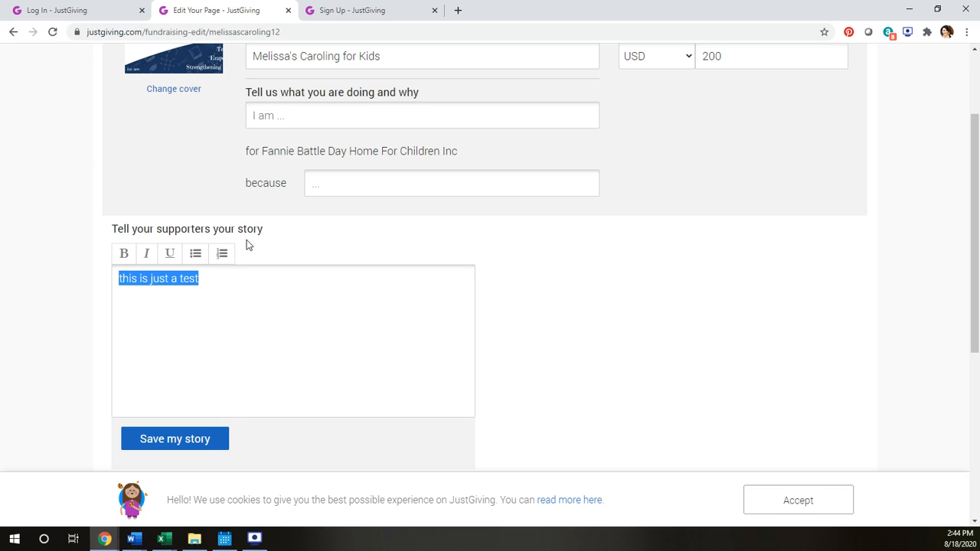
{"action": "left_click", "coordinate": [175, 441]}
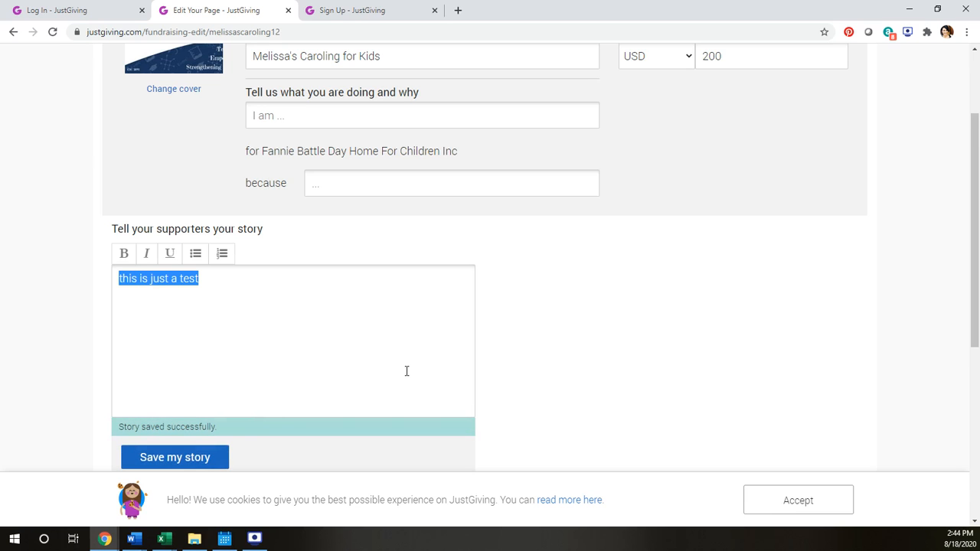
{"action": "scroll", "coordinate": [569, 354], "scroll_direction": "up", "scroll_amount": 2}
{"action": "left_click", "coordinate": [784, 112]}
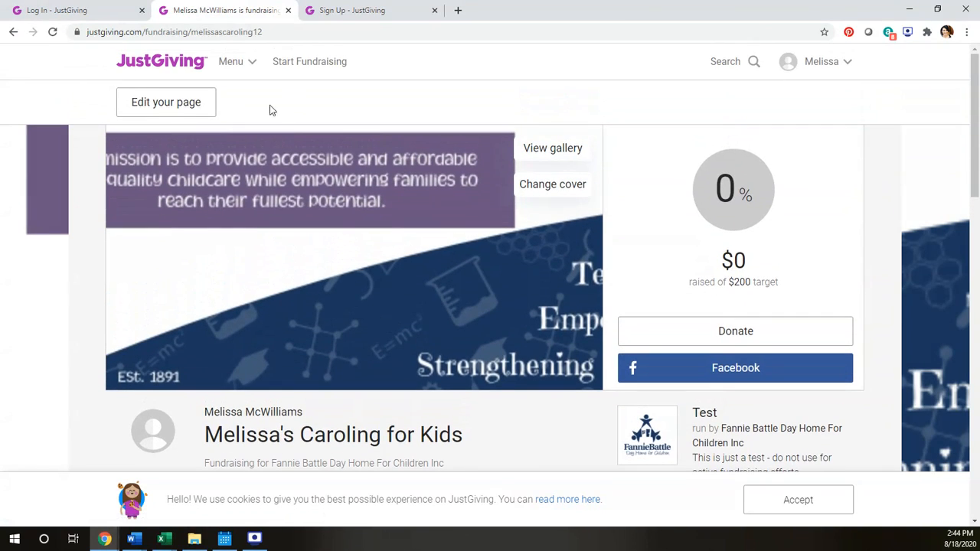
Examine the fundraising page's image management options and its automatic thank-you message, and return to the page's management overview
{"action": "left_click", "coordinate": [168, 103]}
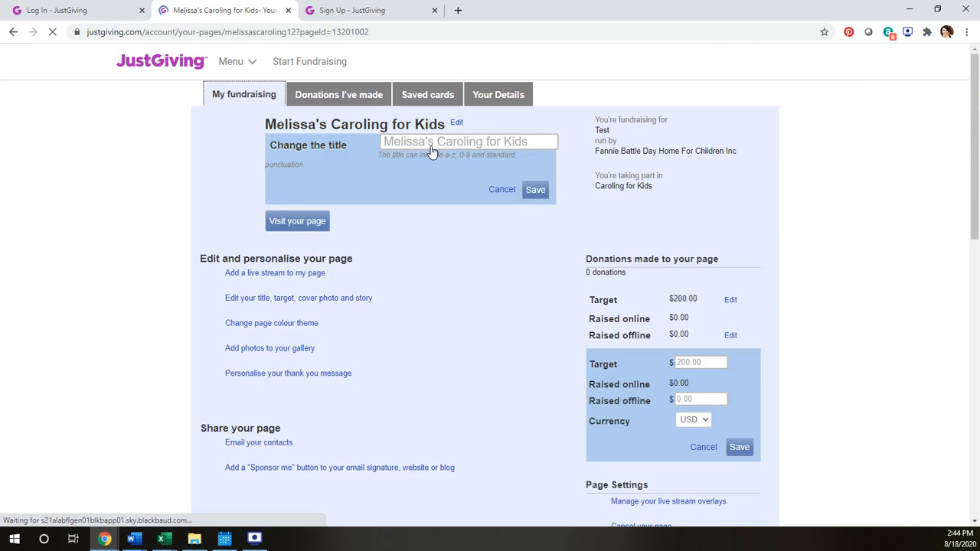
{"action": "left_click", "coordinate": [301, 317]}
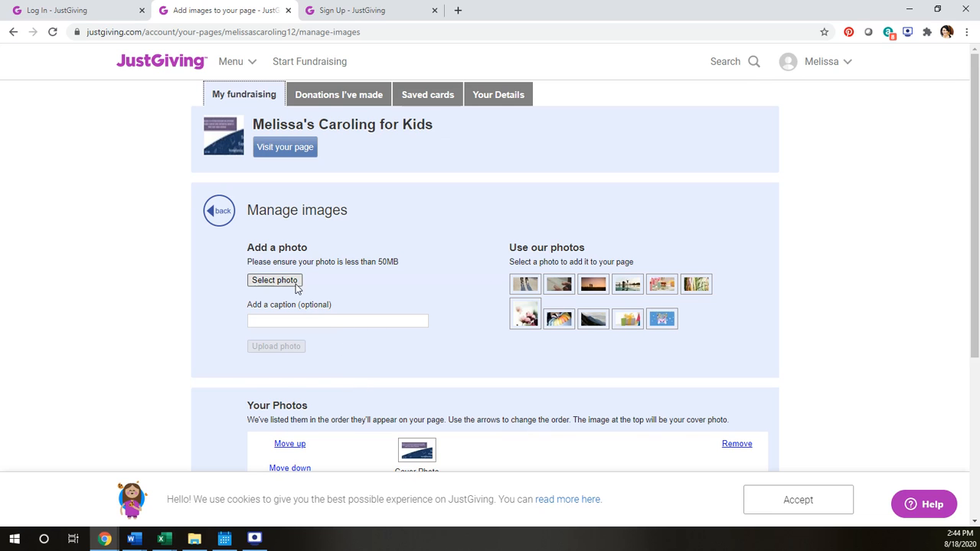
{"action": "scroll", "coordinate": [394, 258], "scroll_direction": "down", "scroll_amount": 2}
{"action": "scroll", "coordinate": [216, 276], "scroll_direction": "up", "scroll_amount": 1}
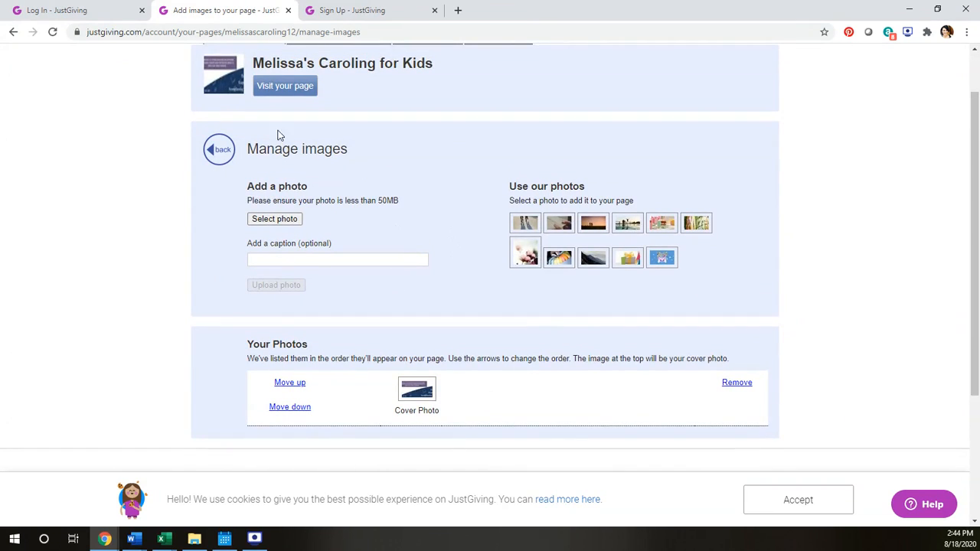
{"action": "left_click", "coordinate": [13, 31]}
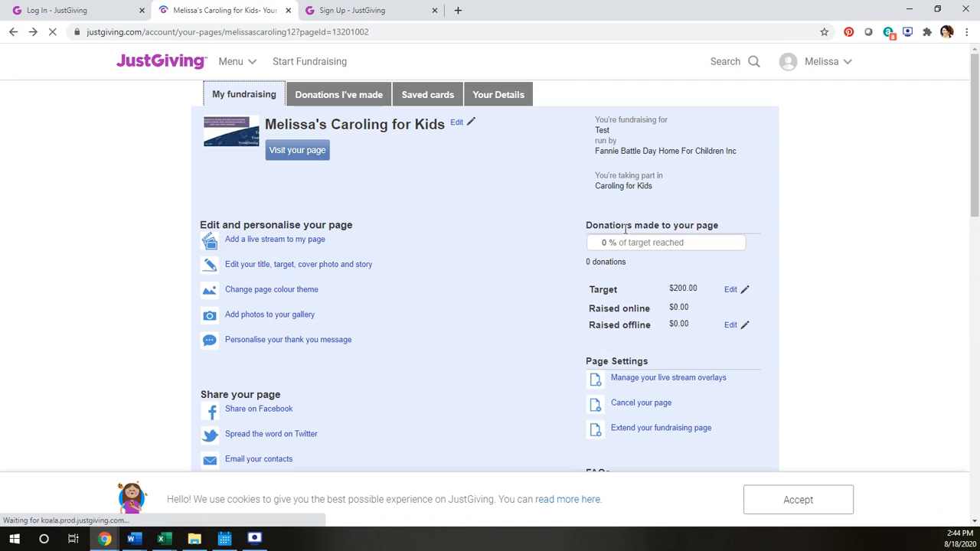
{"action": "left_click", "coordinate": [319, 342]}
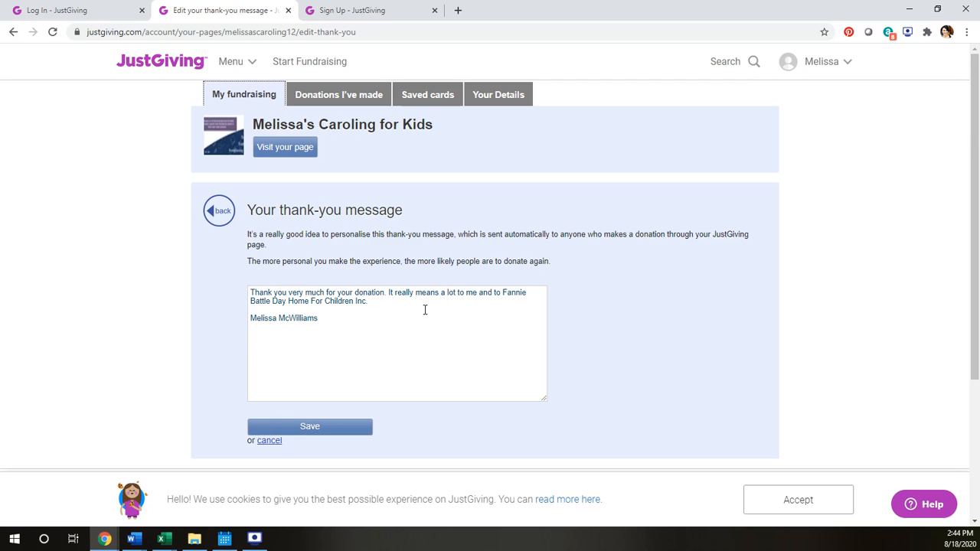
{"action": "left_click", "coordinate": [13, 31]}
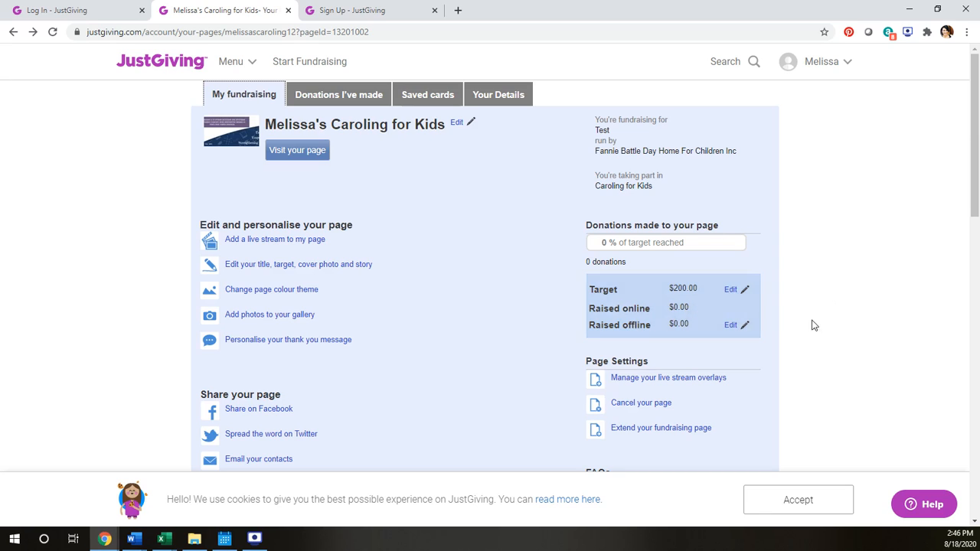
Record $220 as the amount raised offline and save the donation figures
{"action": "left_click", "coordinate": [733, 324]}
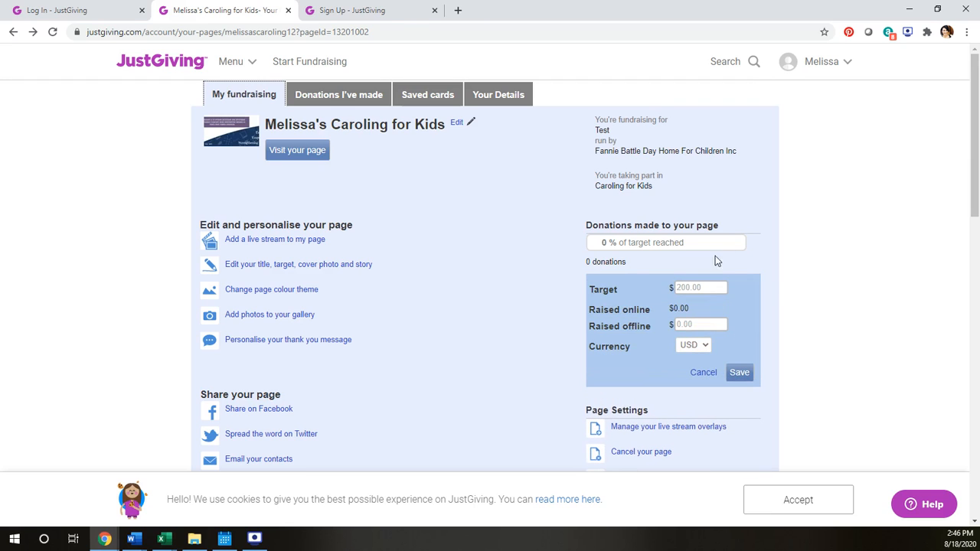
{"action": "left_click", "coordinate": [690, 324]}
{"action": "type", "text": "220"}
{"action": "left_click", "coordinate": [740, 373]}
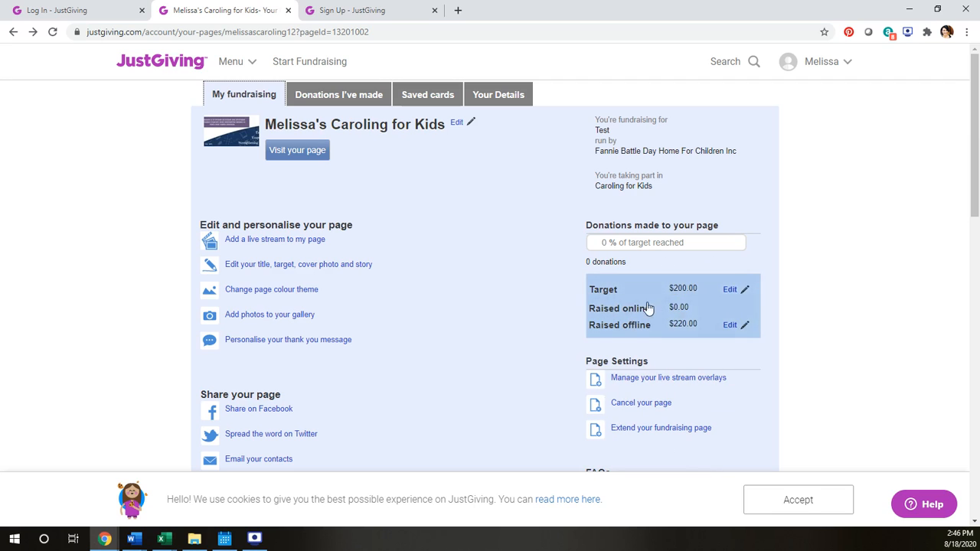
{"action": "left_click", "coordinate": [729, 290]}
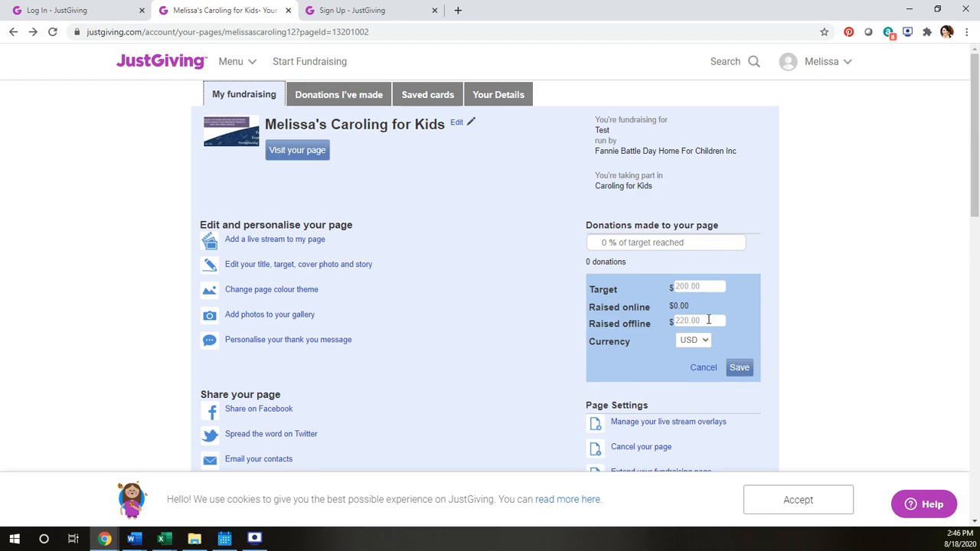
{"action": "left_click", "coordinate": [739, 367]}
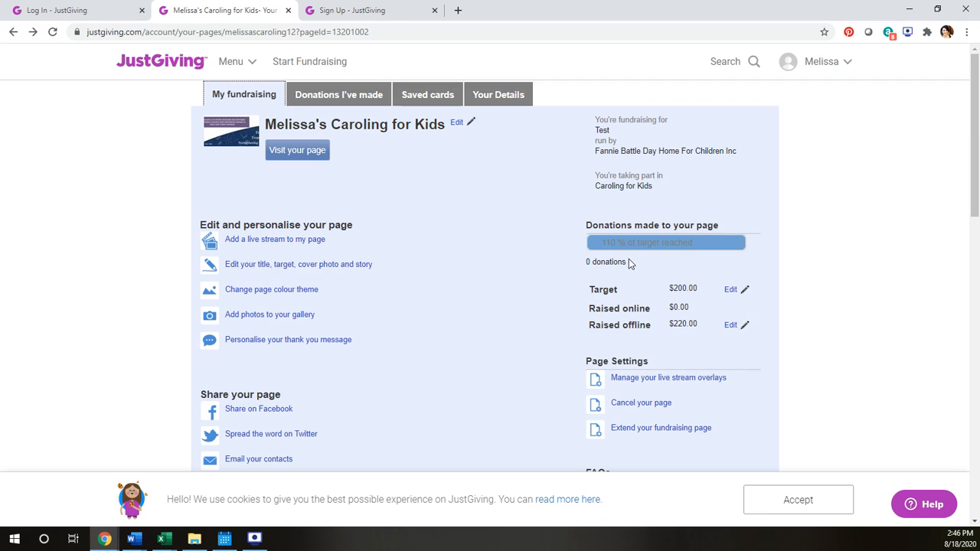
Check the progress shown on the public fundraising page, and examine the sharing options, QR code and FAQs in its management overview
{"action": "left_click", "coordinate": [317, 144]}
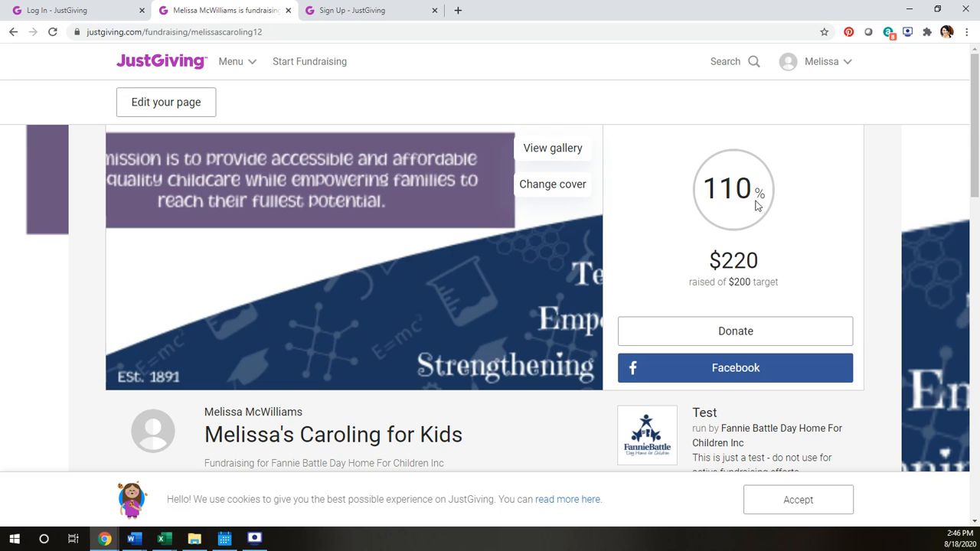
{"action": "left_click", "coordinate": [161, 102]}
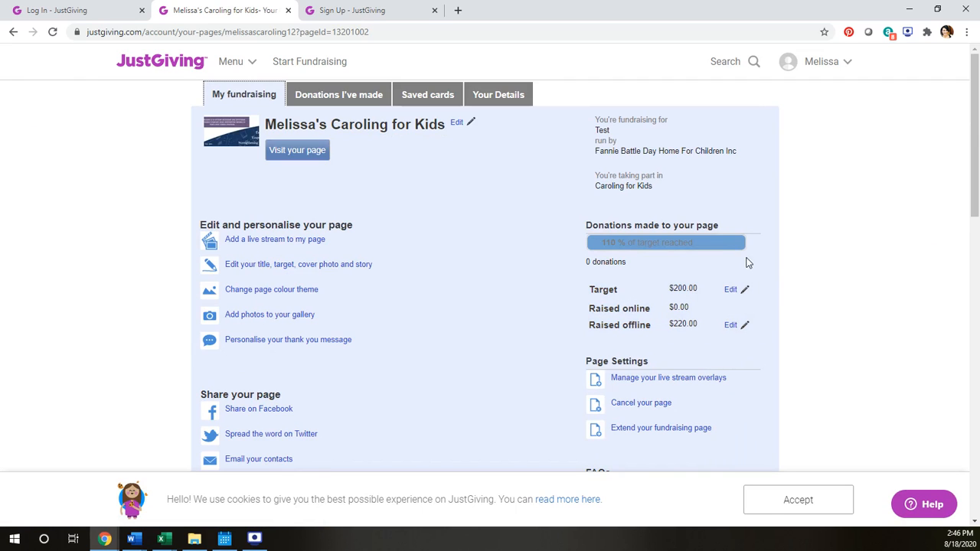
{"action": "scroll", "coordinate": [411, 289], "scroll_direction": "down", "scroll_amount": 1}
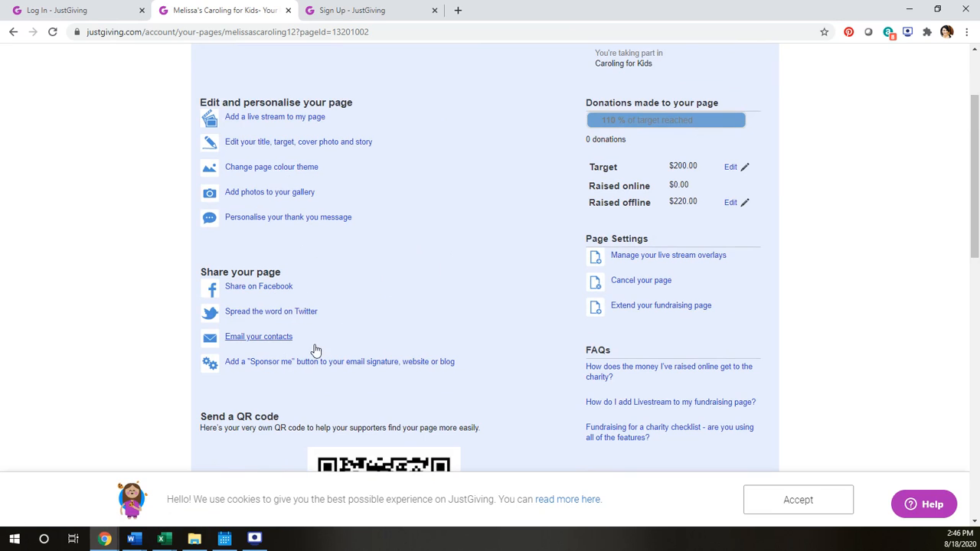
{"action": "scroll", "coordinate": [398, 329], "scroll_direction": "down", "scroll_amount": 1}
{"action": "scroll", "coordinate": [429, 322], "scroll_direction": "down", "scroll_amount": 2}
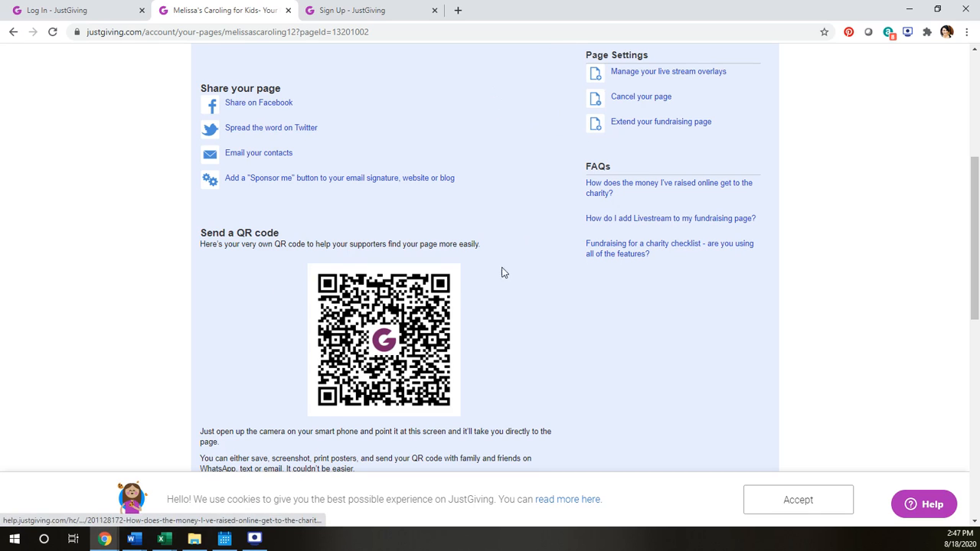
{"action": "scroll", "coordinate": [504, 260], "scroll_direction": "down", "scroll_amount": 2}
{"action": "scroll", "coordinate": [680, 331], "scroll_direction": "up", "scroll_amount": 1}
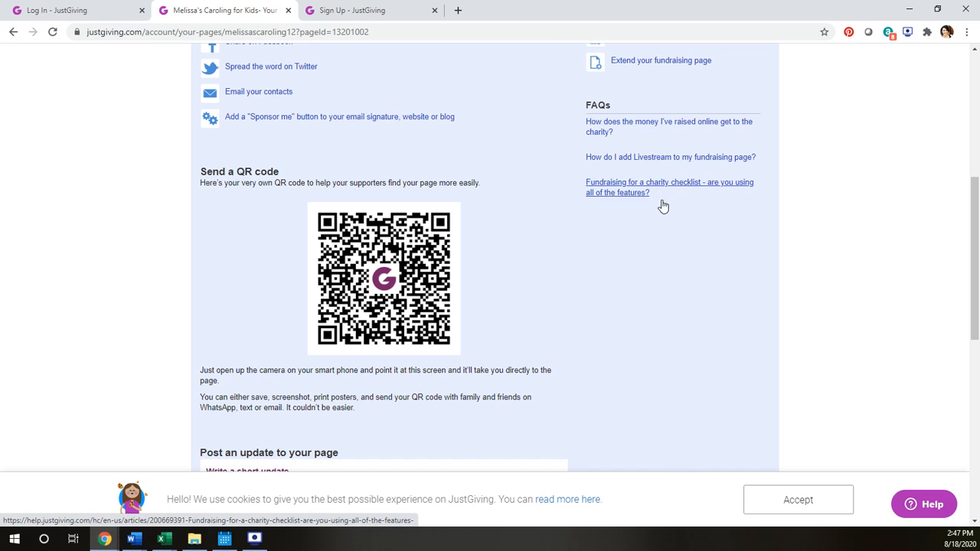
{"action": "scroll", "coordinate": [506, 193], "scroll_direction": "up", "scroll_amount": 5}
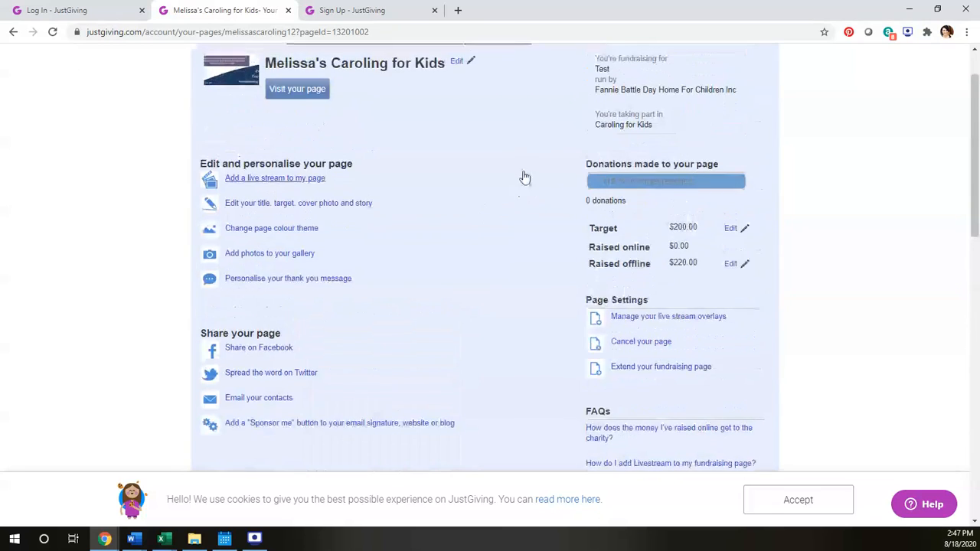
View the account's donation history and personal details, and go back to the donations view
{"action": "left_click", "coordinate": [353, 96]}
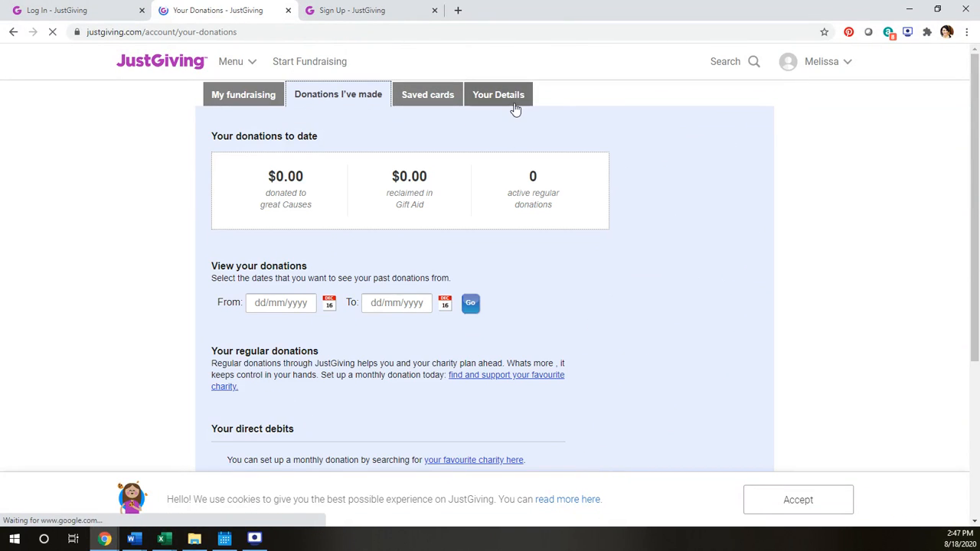
{"action": "left_click", "coordinate": [476, 96]}
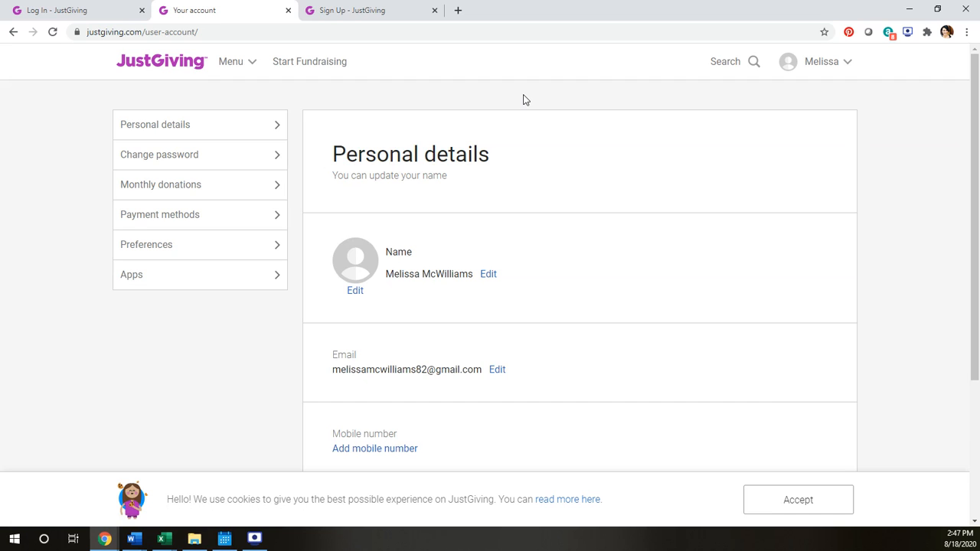
{"action": "scroll", "coordinate": [627, 191], "scroll_direction": "down", "scroll_amount": 2}
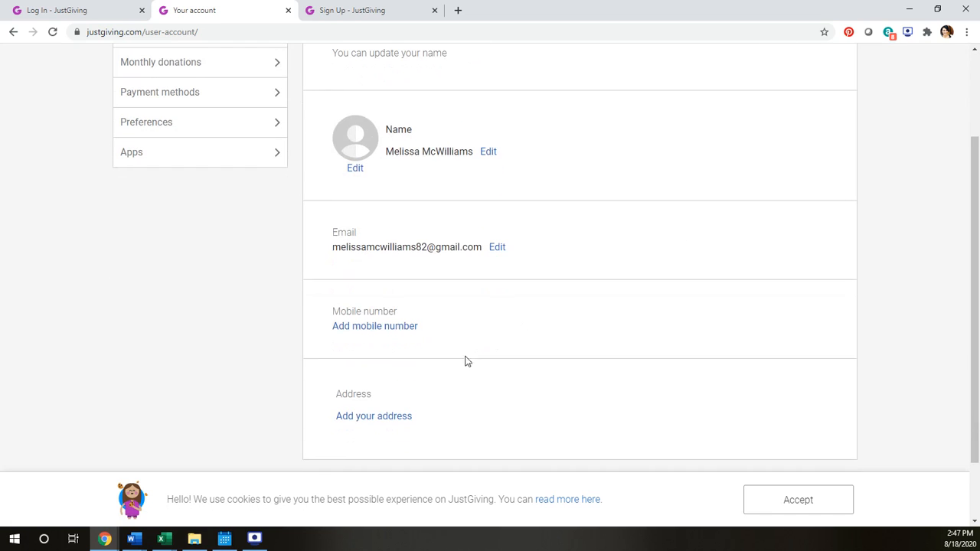
{"action": "scroll", "coordinate": [180, 157], "scroll_direction": "up", "scroll_amount": 2}
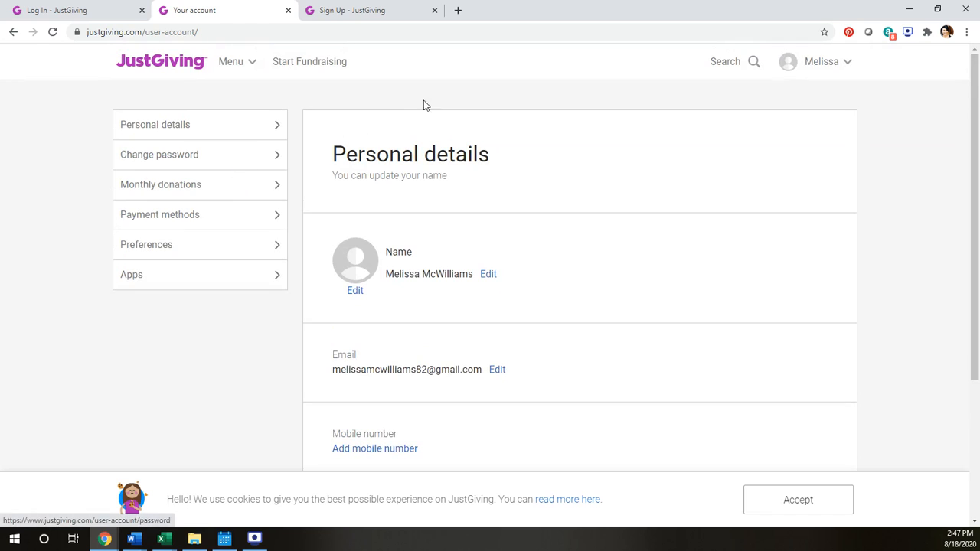
{"action": "left_click", "coordinate": [12, 36]}
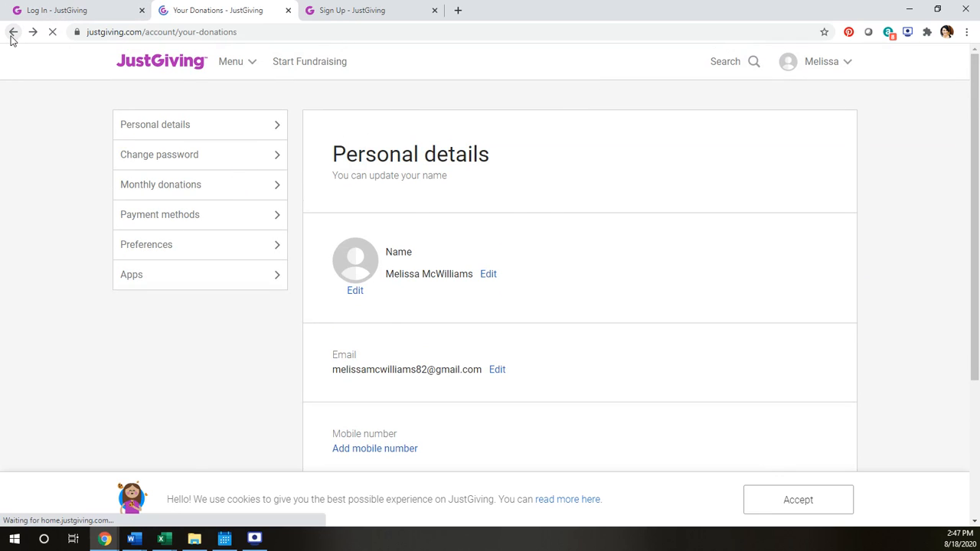
Return to the Caroling for Kids page's management overview and view its public fundraising page
{"action": "left_click", "coordinate": [12, 34]}
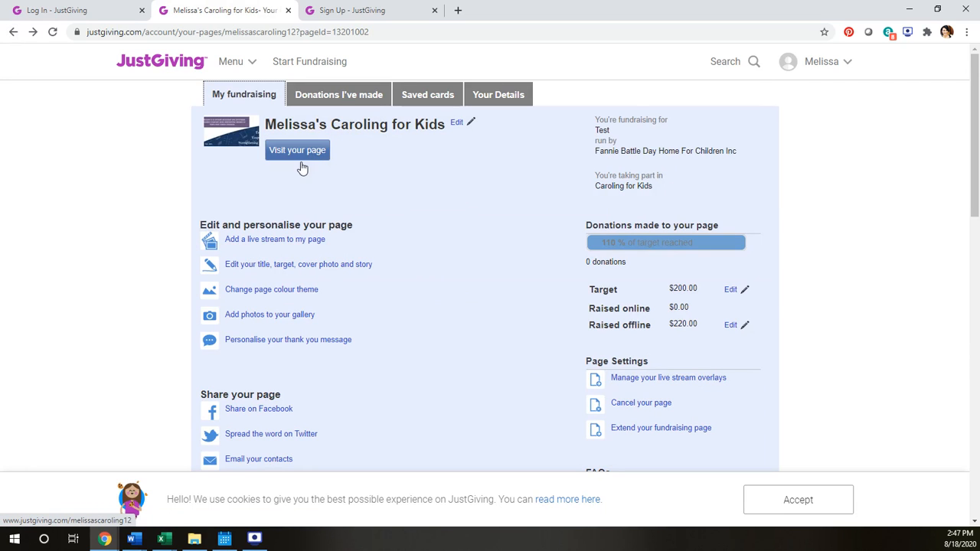
{"action": "left_click", "coordinate": [324, 150]}
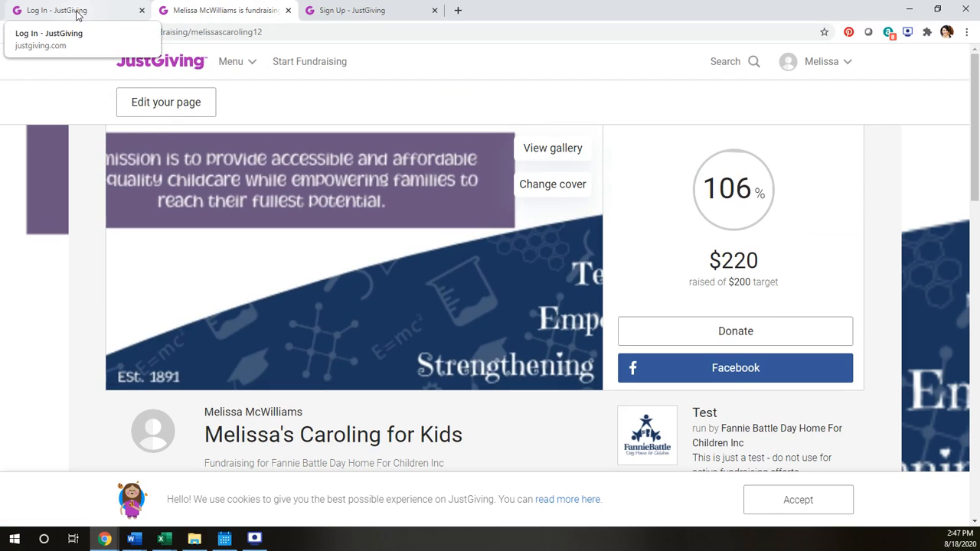
Log in to JustGiving with the prefilled credentials, completing the robot check, and choose the personal account
{"action": "left_click", "coordinate": [77, 15]}
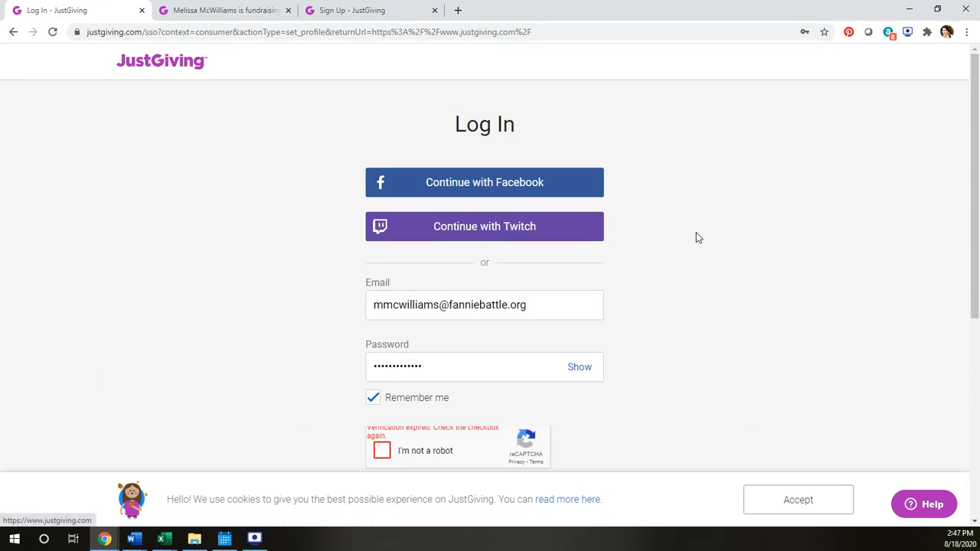
{"action": "scroll", "coordinate": [511, 353], "scroll_direction": "down", "scroll_amount": 2}
{"action": "left_click", "coordinate": [381, 328]}
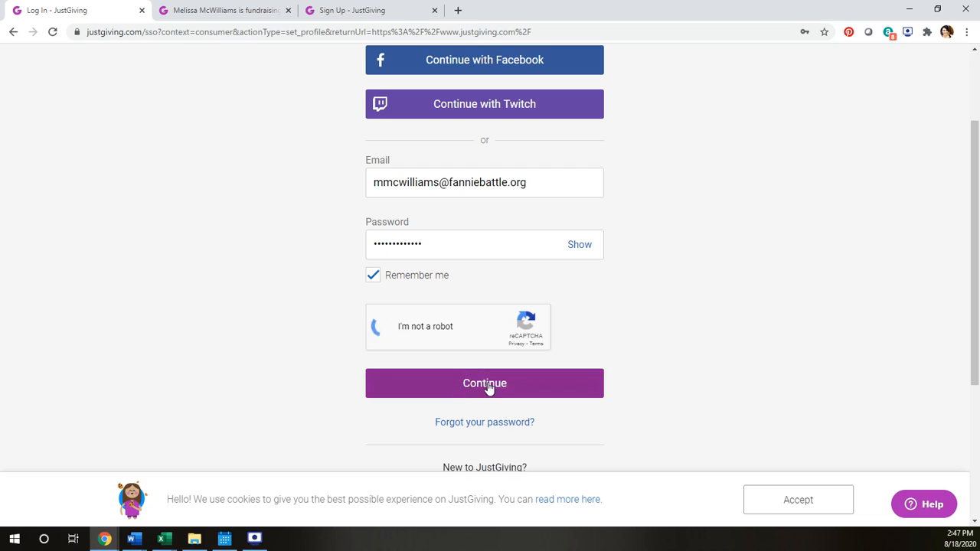
{"action": "left_click", "coordinate": [553, 383]}
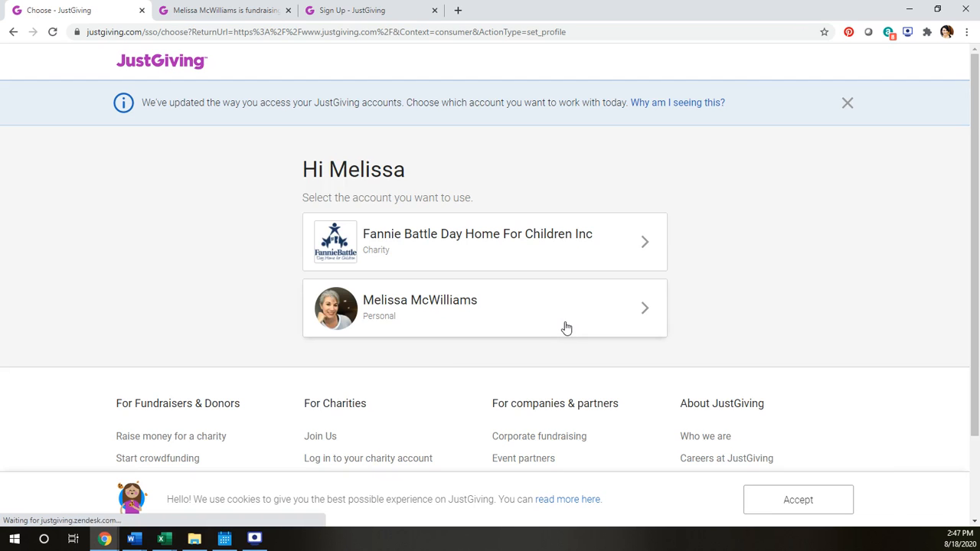
{"action": "left_click", "coordinate": [448, 294]}
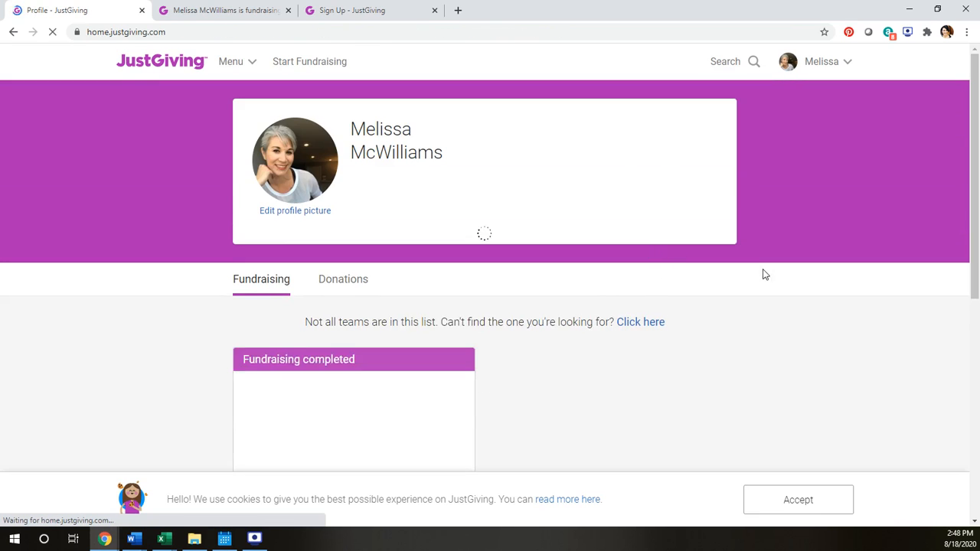
Open the completed "Here I come a caroling!" fundraising page and examine its summary, story, sharing options, updates area and supporters list
{"action": "scroll", "coordinate": [645, 330], "scroll_direction": "down", "scroll_amount": 1}
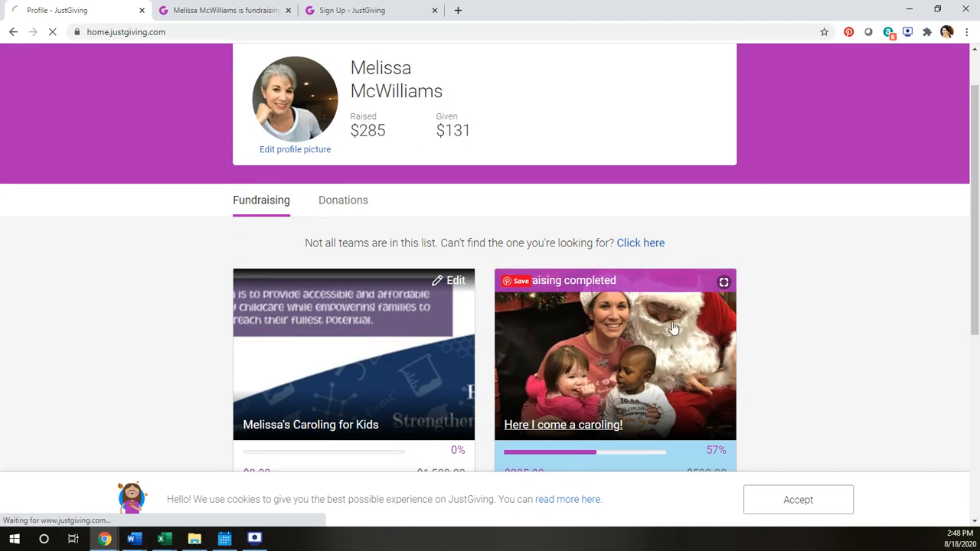
{"action": "left_click", "coordinate": [539, 299]}
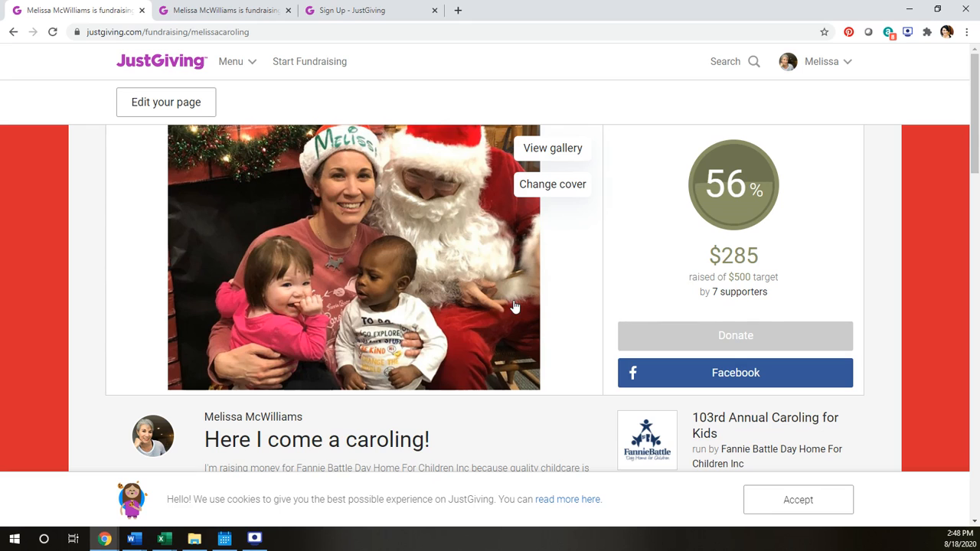
{"action": "scroll", "coordinate": [543, 321], "scroll_direction": "down", "scroll_amount": 2}
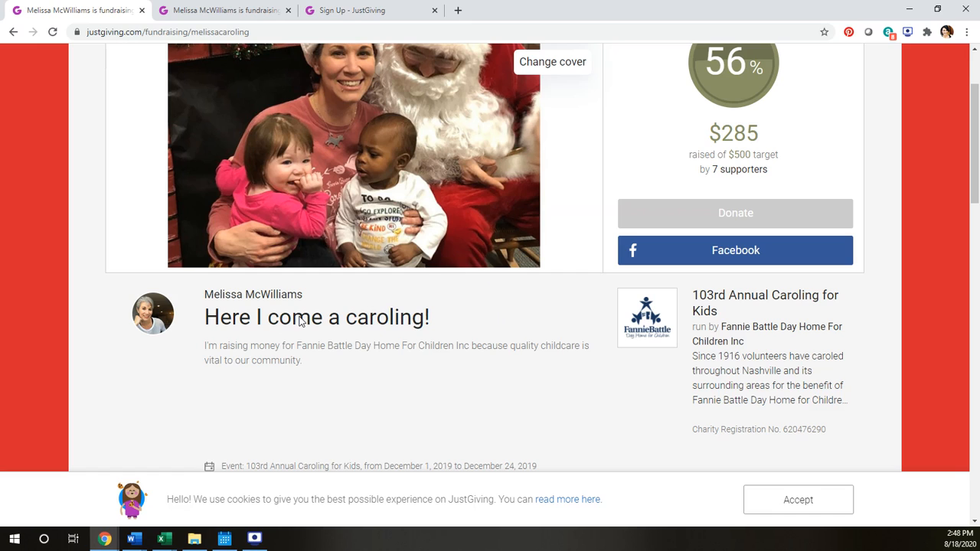
{"action": "scroll", "coordinate": [392, 358], "scroll_direction": "down", "scroll_amount": 1}
{"action": "scroll", "coordinate": [392, 358], "scroll_direction": "down", "scroll_amount": 1}
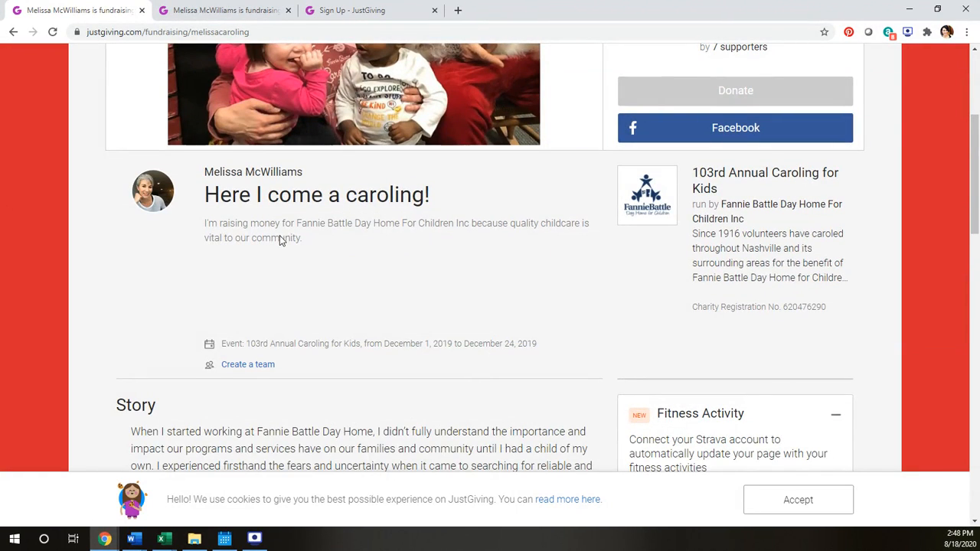
{"action": "scroll", "coordinate": [207, 245], "scroll_direction": "down", "scroll_amount": 2}
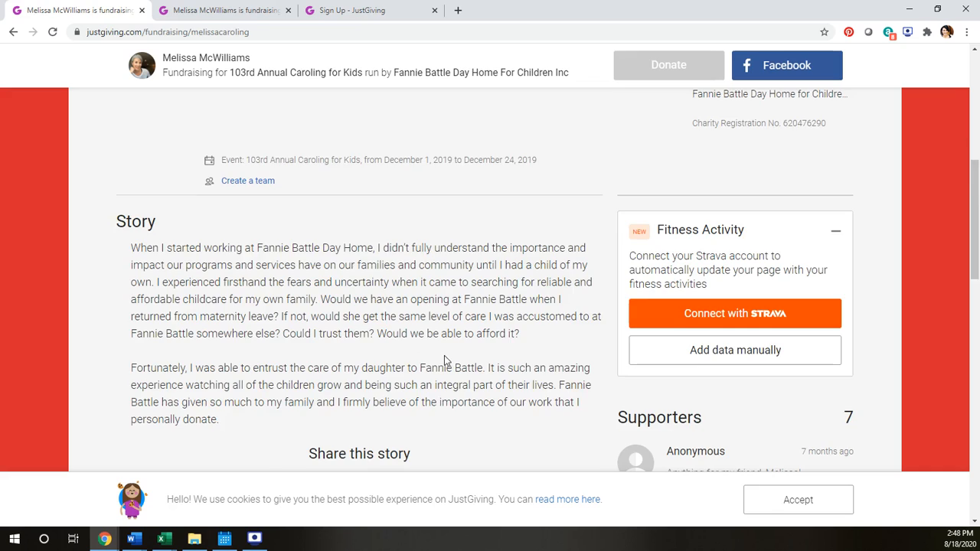
{"action": "scroll", "coordinate": [448, 357], "scroll_direction": "down", "scroll_amount": 2}
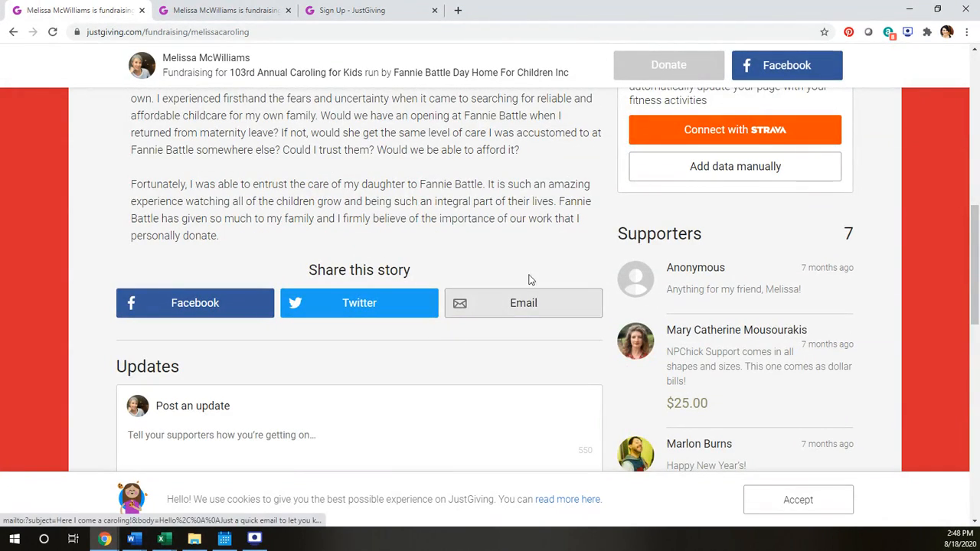
{"action": "scroll", "coordinate": [733, 254], "scroll_direction": "down", "scroll_amount": 2}
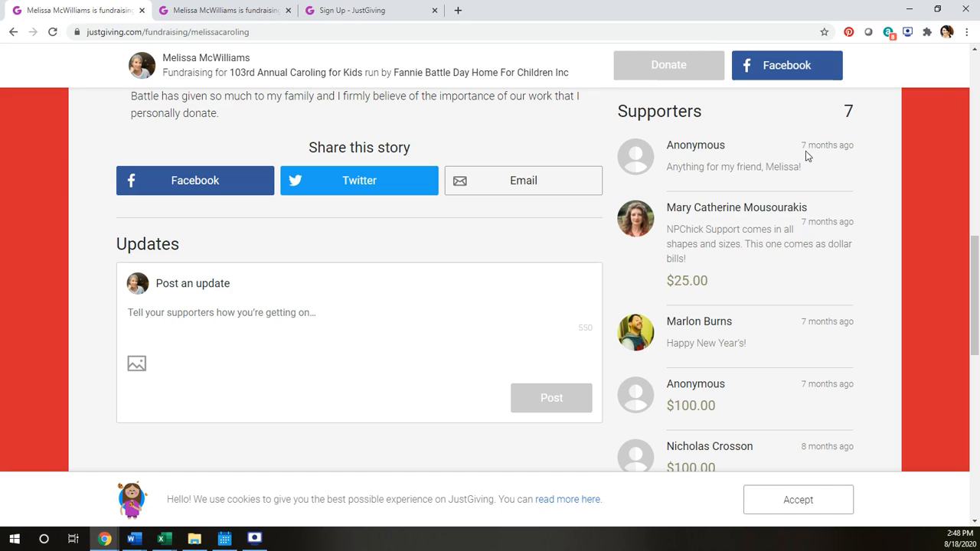
{"action": "scroll", "coordinate": [828, 180], "scroll_direction": "down", "scroll_amount": 2}
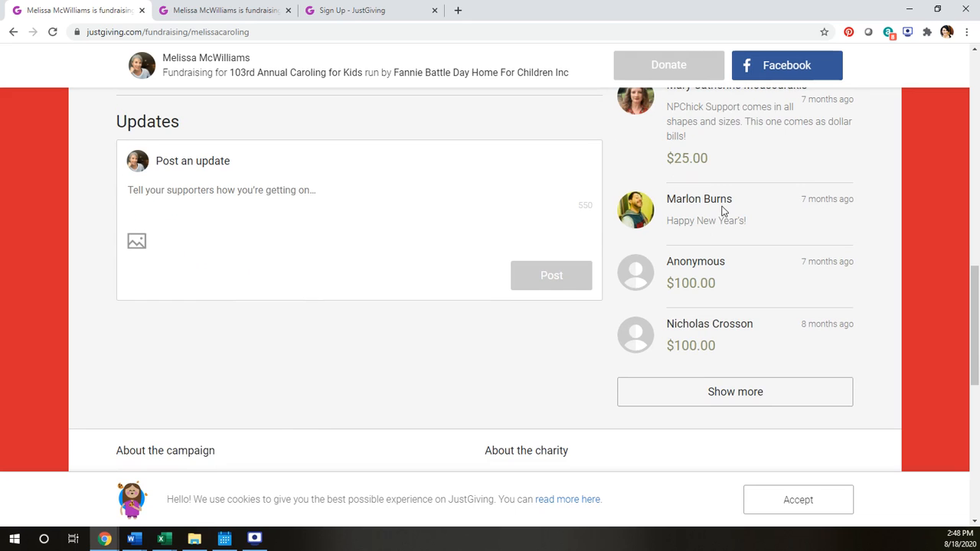
Review the supporters' comments and the story again, and go back to the completed page's cover photo and fundraising progress
{"action": "scroll", "coordinate": [724, 211], "scroll_direction": "up", "scroll_amount": 3}
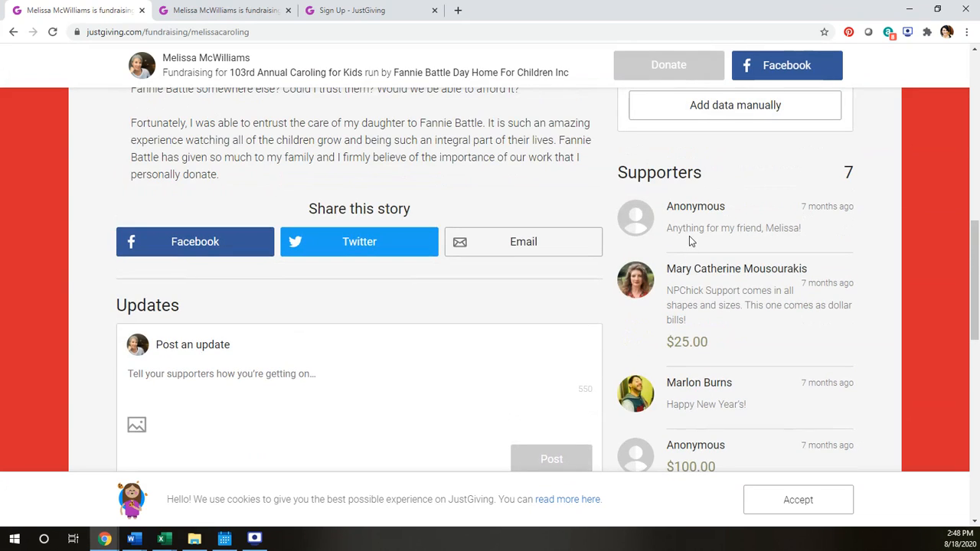
{"action": "scroll", "coordinate": [489, 182], "scroll_direction": "up", "scroll_amount": 1}
{"action": "scroll", "coordinate": [487, 180], "scroll_direction": "up", "scroll_amount": 1}
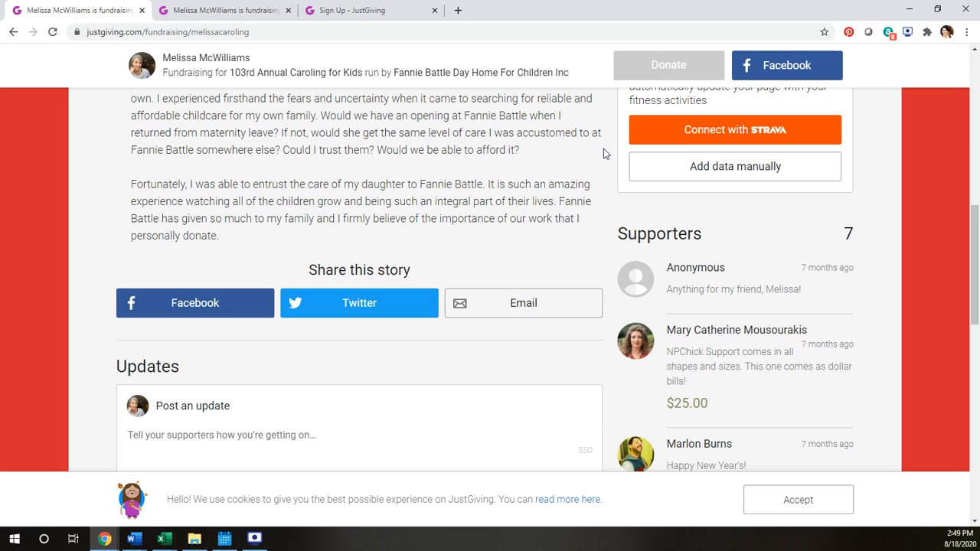
{"action": "scroll", "coordinate": [516, 168], "scroll_direction": "up", "scroll_amount": 6}
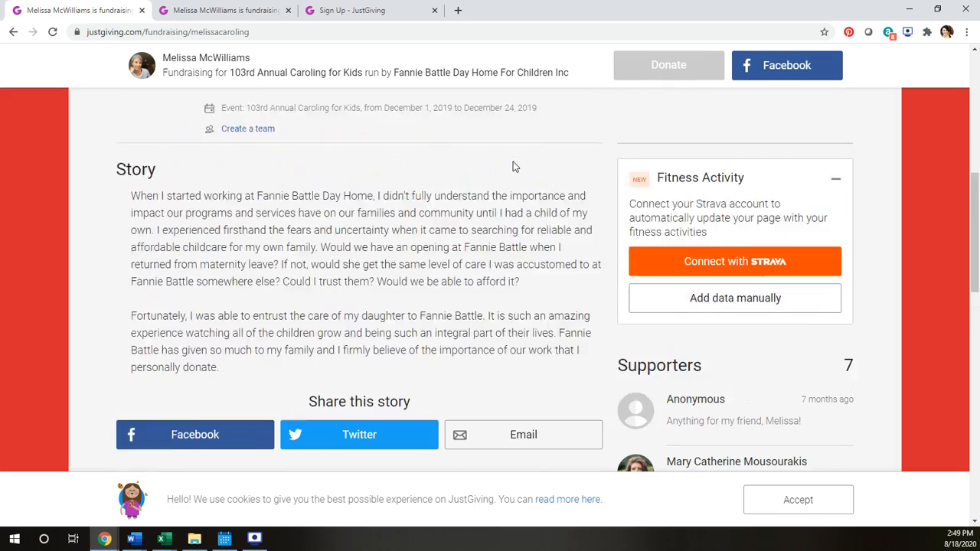
{"action": "scroll", "coordinate": [660, 209], "scroll_direction": "up", "scroll_amount": 2}
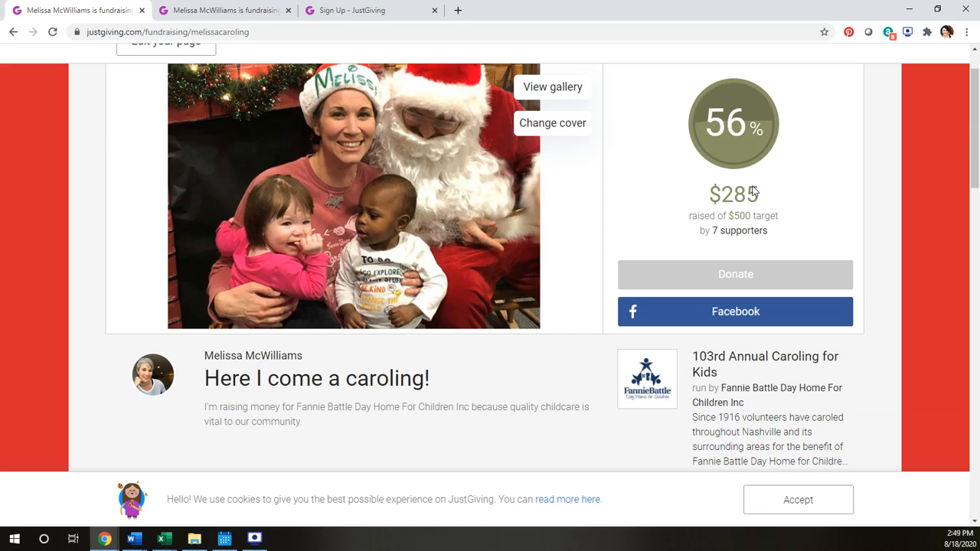
{"action": "scroll", "coordinate": [857, 149], "scroll_direction": "up", "scroll_amount": 1}
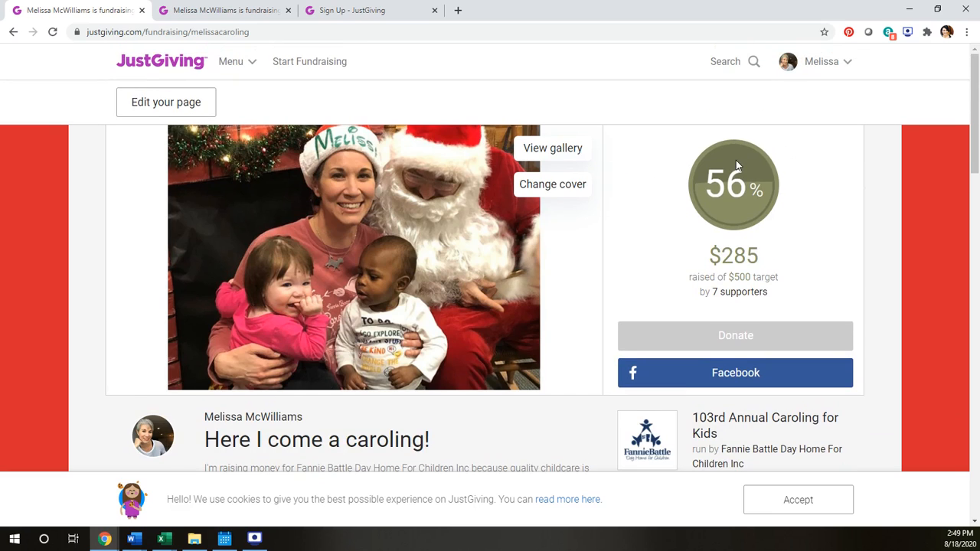